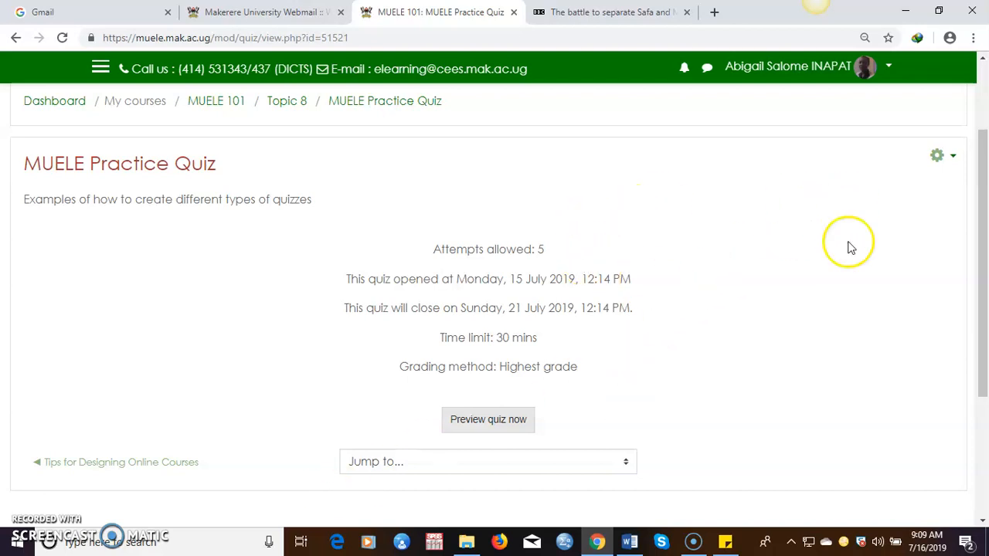
Open the MUELE Practice Quiz settings, look through the sections, and save and display the quiz
left_click(951, 158)
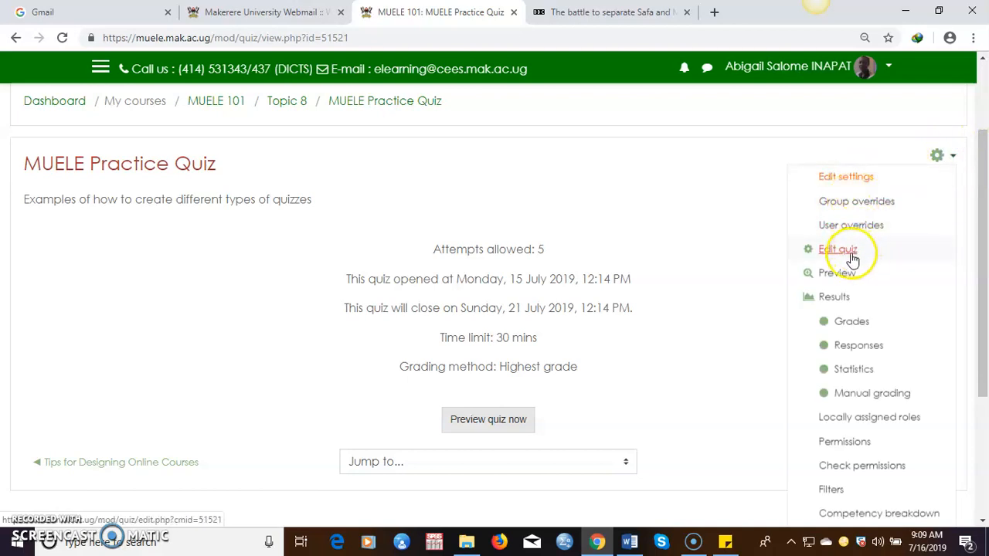
left_click(842, 179)
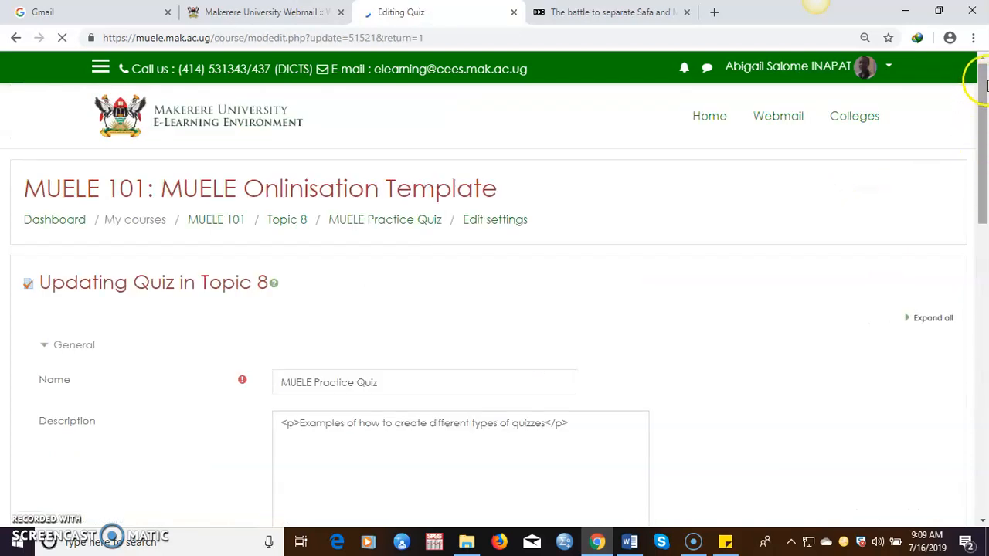
left_click_drag(980, 98, 984, 356)
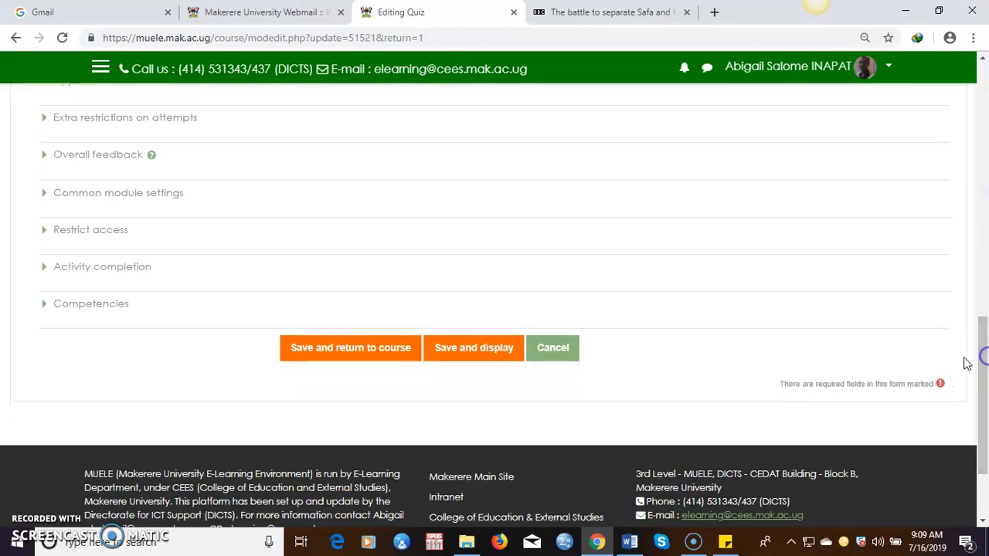
left_click(456, 353)
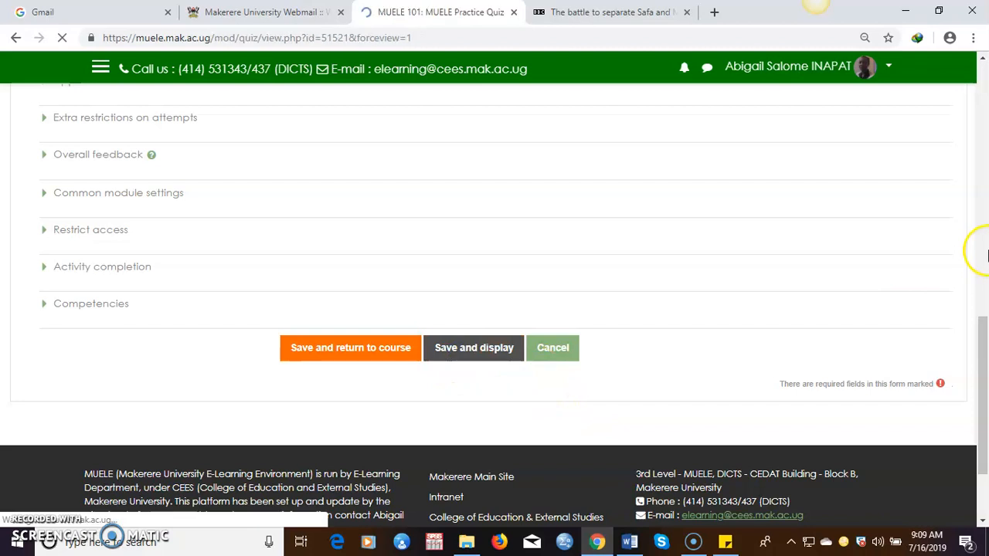
left_click_drag(975, 165, 982, 227)
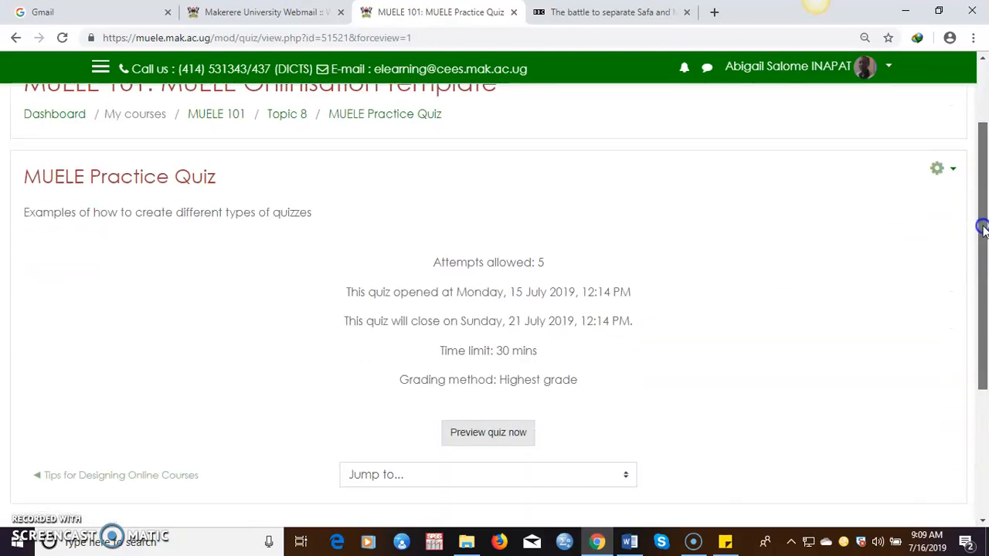
Open the MUELE Practice Quiz for editing its questions and go to the end of the question list
left_click(954, 174)
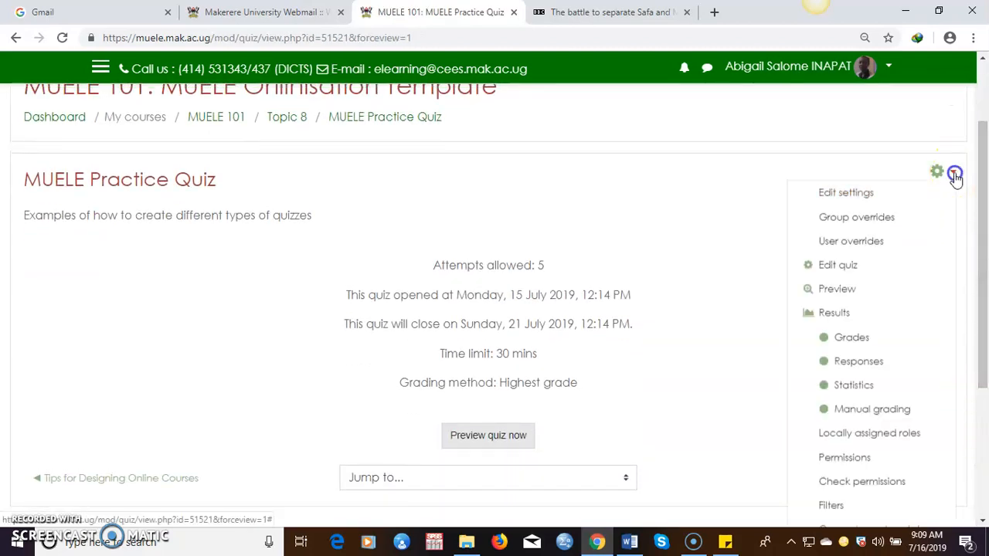
left_click(837, 267)
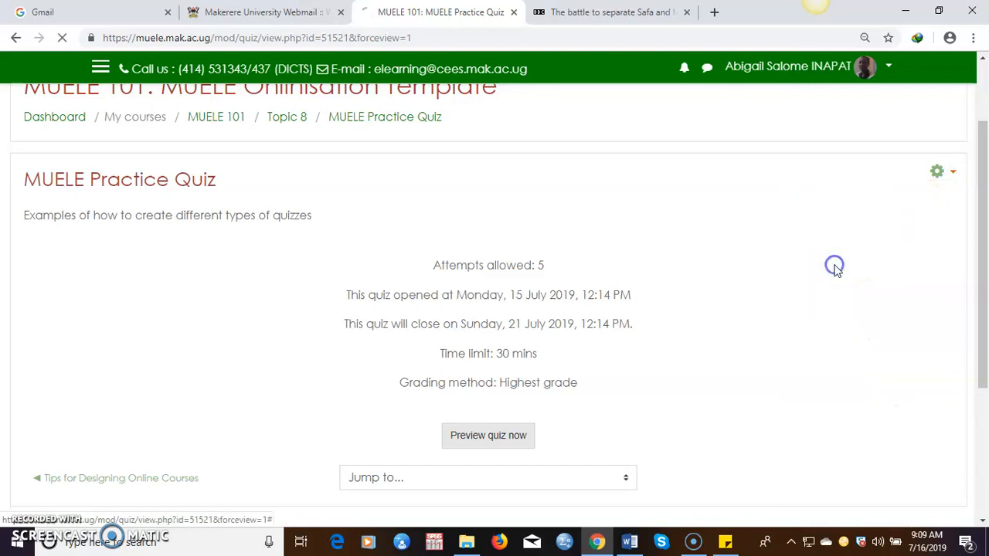
left_click_drag(986, 135, 984, 249)
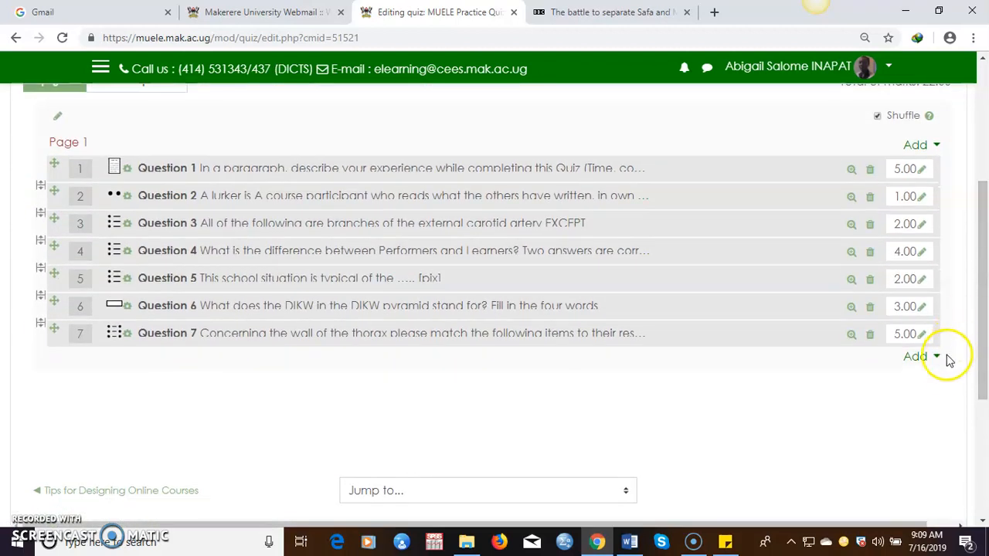
Add a new question of type Numerical after the last question on Page 1 of the quiz
left_click(937, 357)
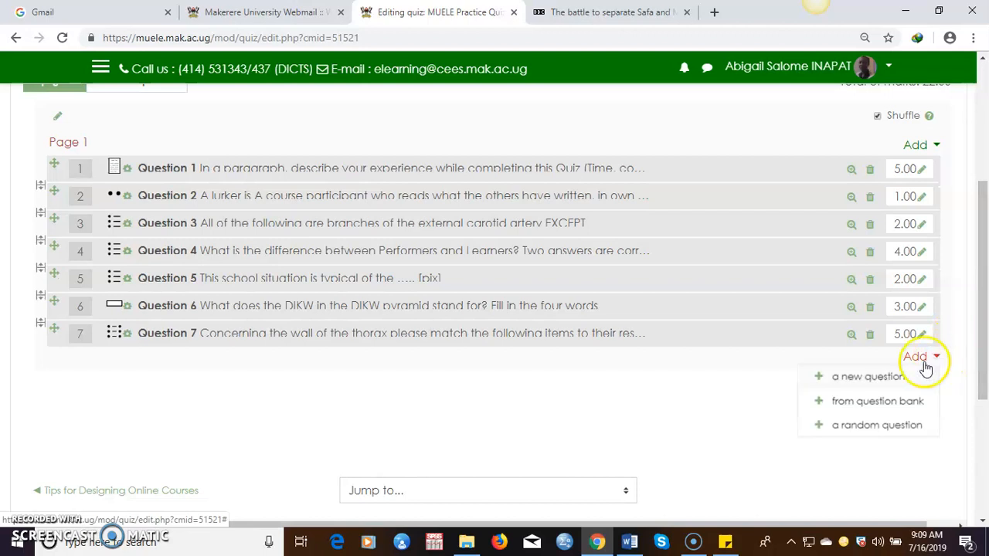
left_click(857, 382)
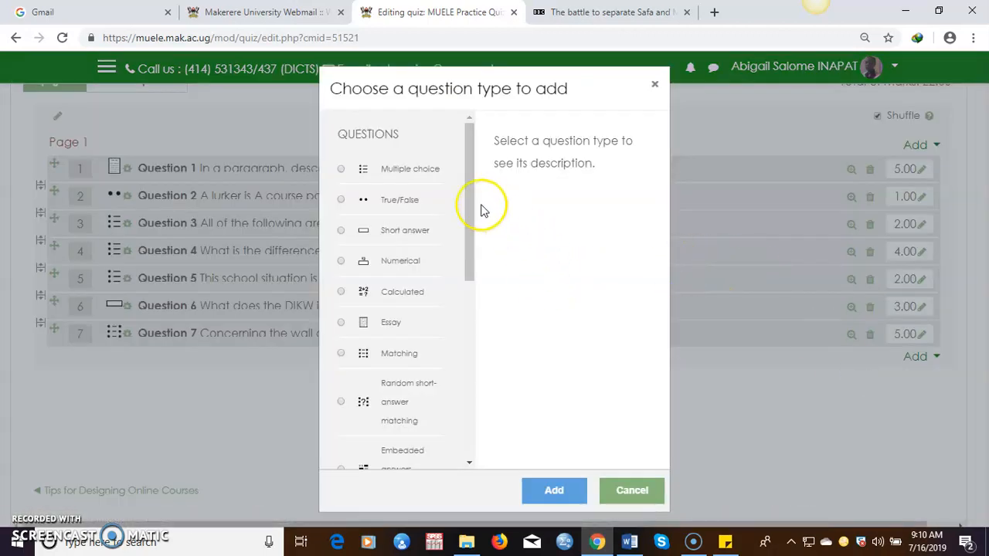
left_click_drag(466, 216, 466, 237)
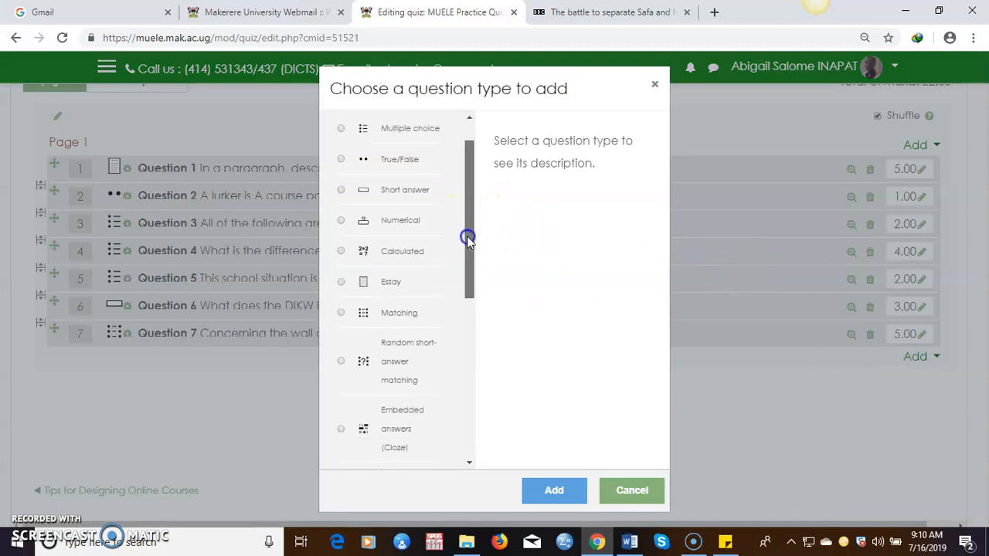
left_click(340, 222)
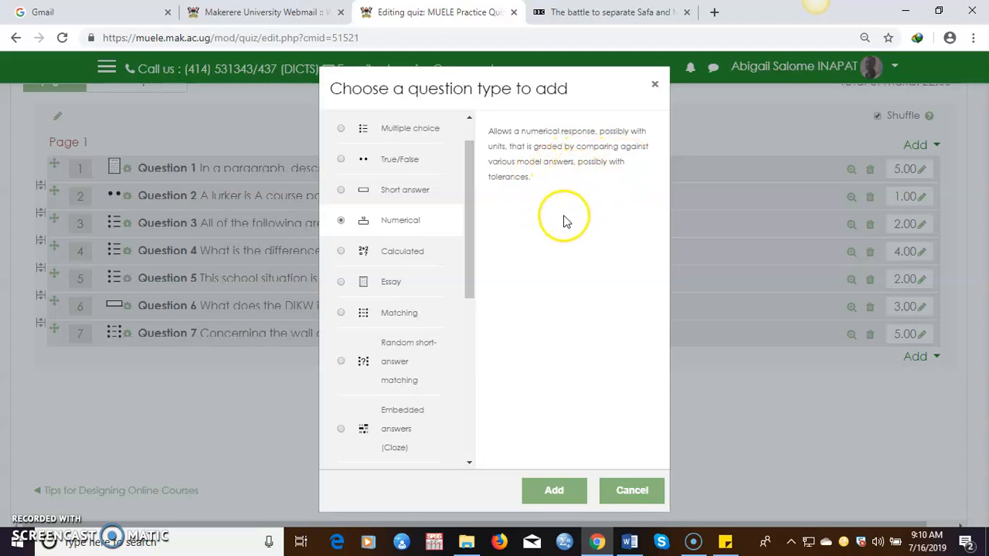
left_click(549, 489)
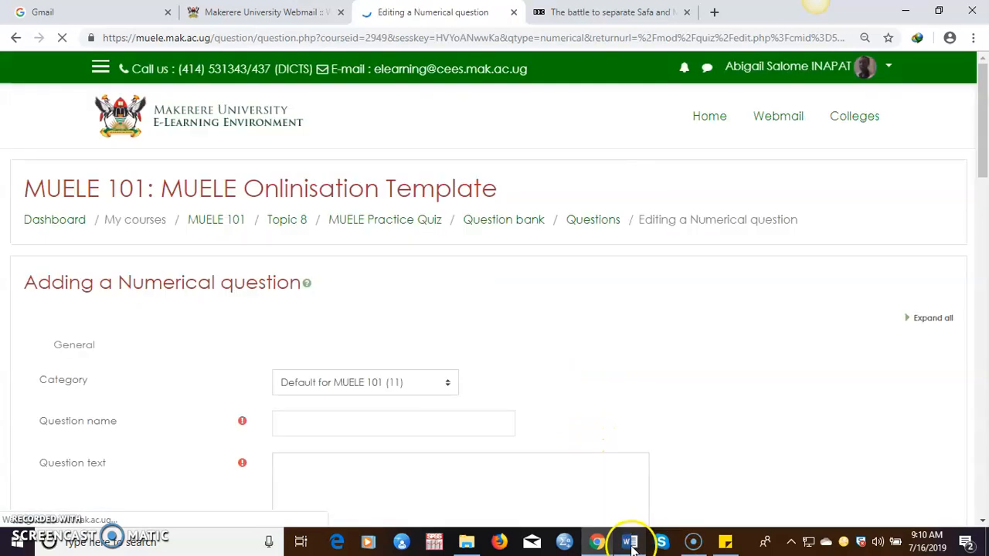
Switch to the Quiz examples document in Word and copy the numerical question from "Calculate the maximum load" through the first "Grade 100%"
left_click(630, 542)
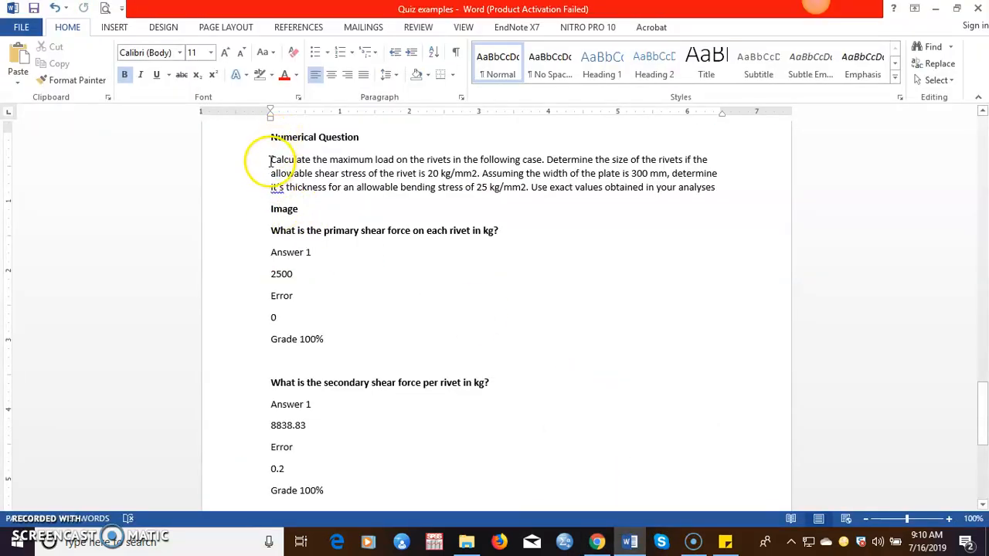
left_click_drag(272, 163, 335, 340)
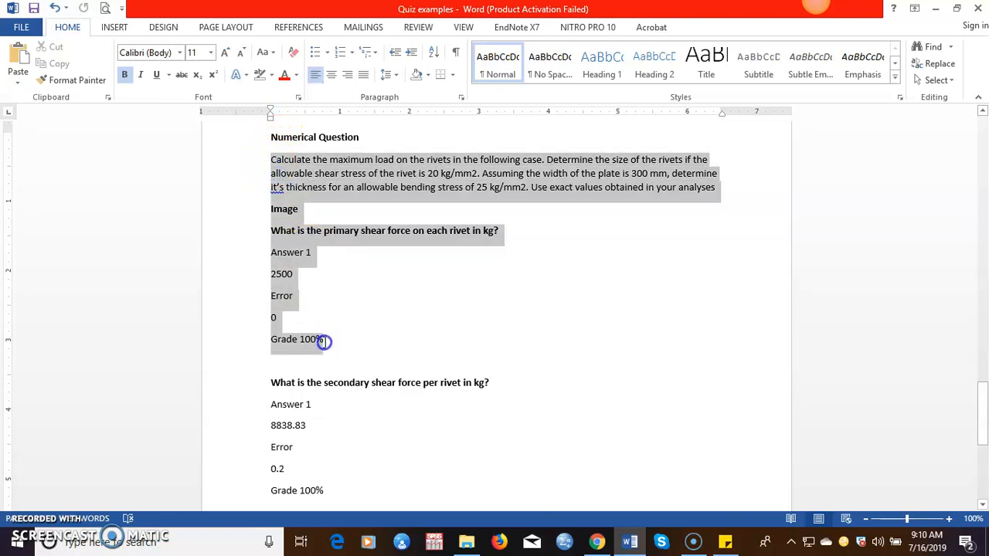
left_click_drag(324, 341, 325, 342)
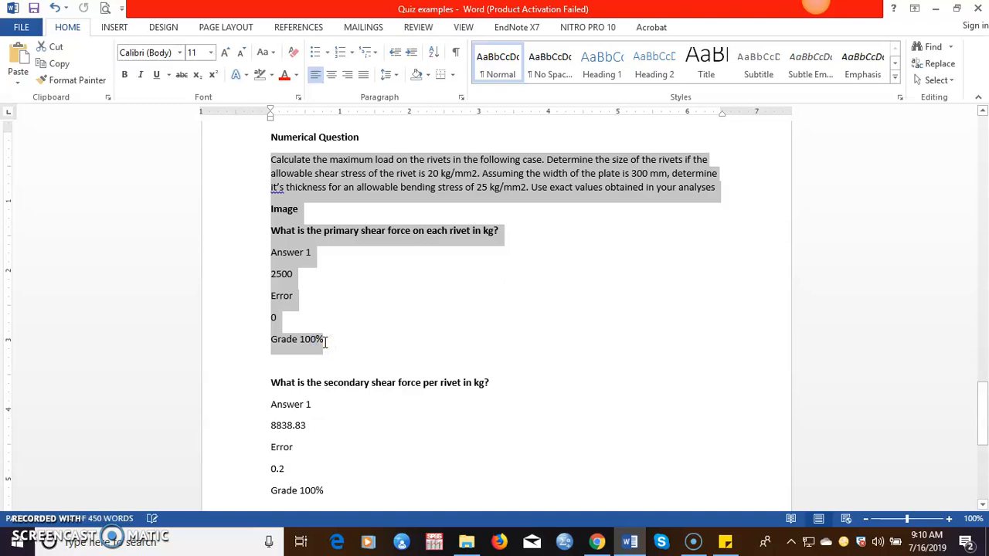
Switch back to Chrome and name the numerical question "Question 8"
left_click(596, 541)
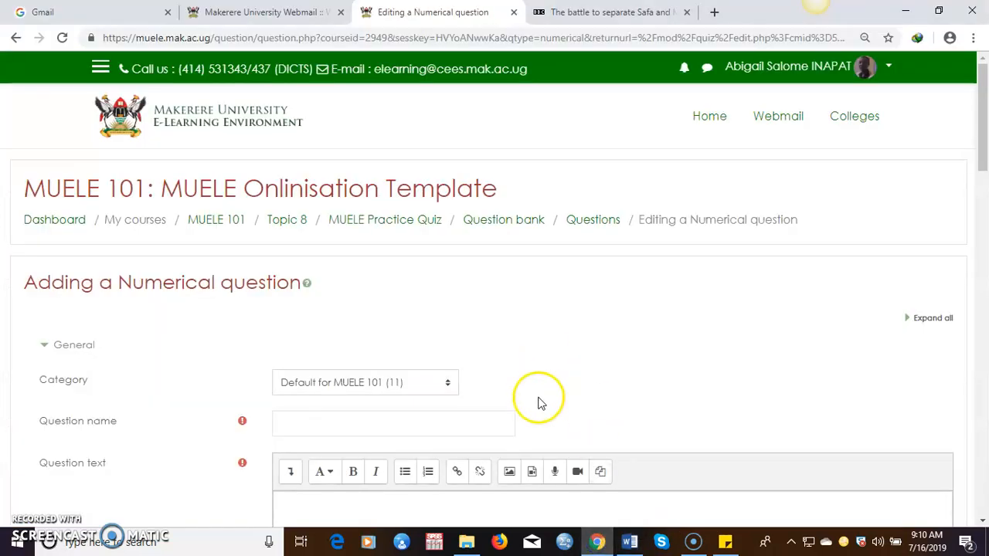
left_click(291, 349)
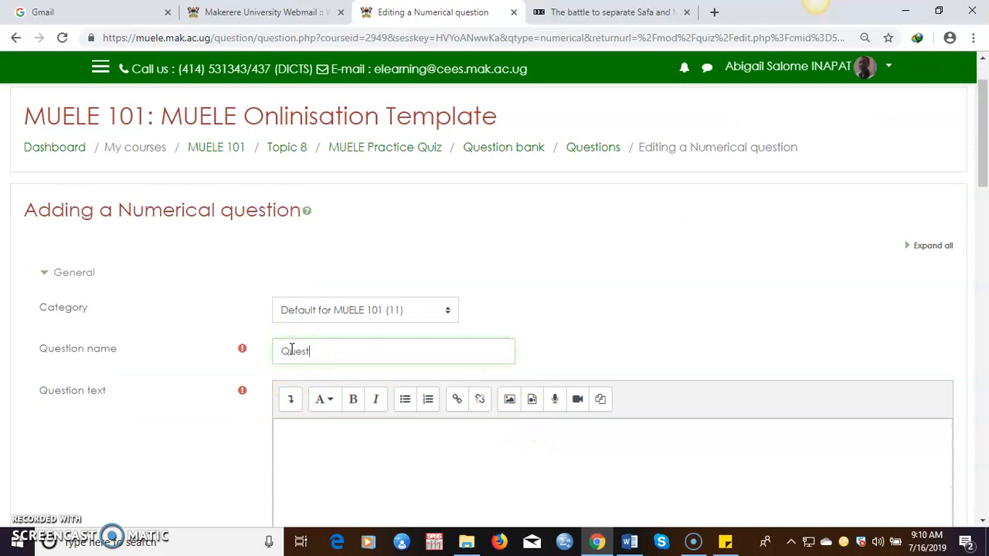
type("Question 8")
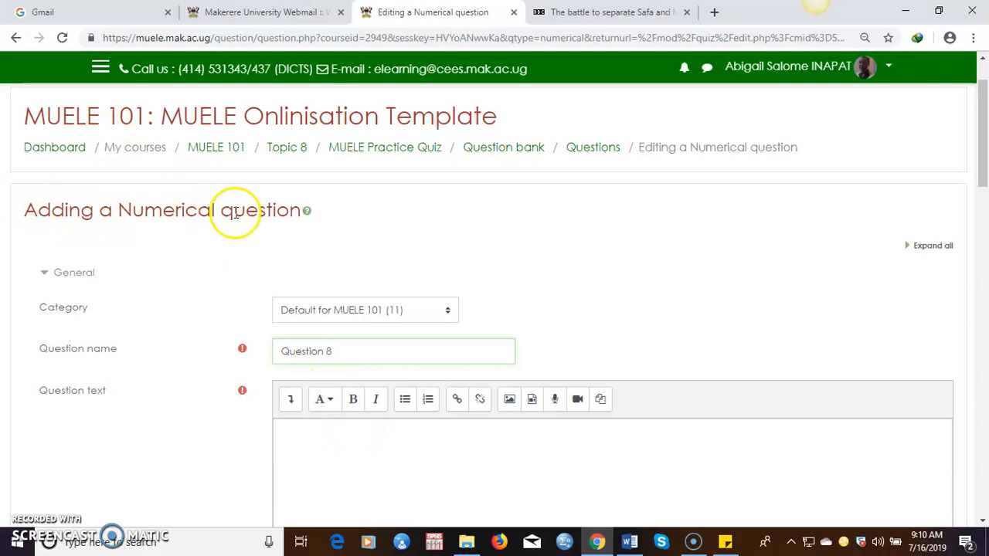
Read the help explanation for the Numerical question type and close it
left_click_drag(983, 157, 982, 160)
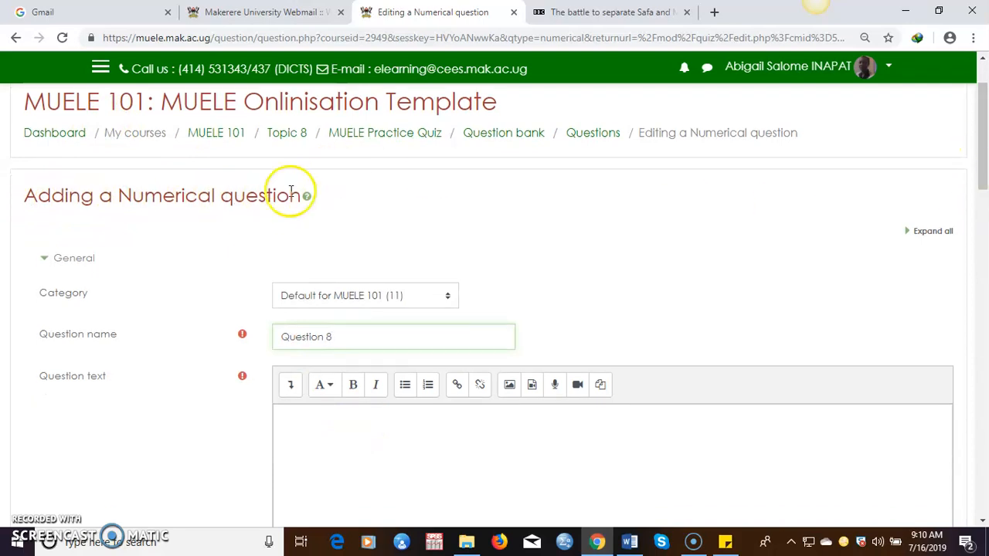
left_click(308, 199)
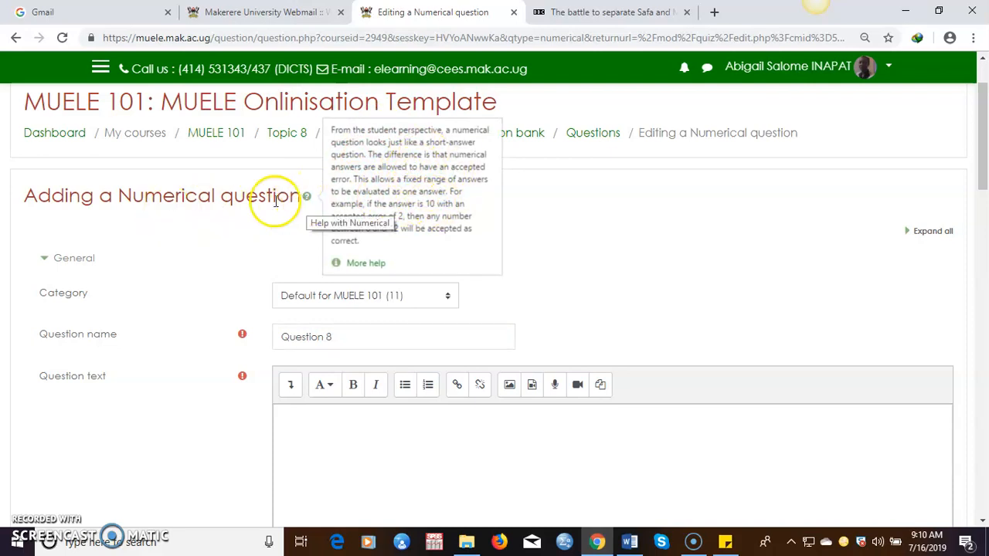
left_click(553, 231)
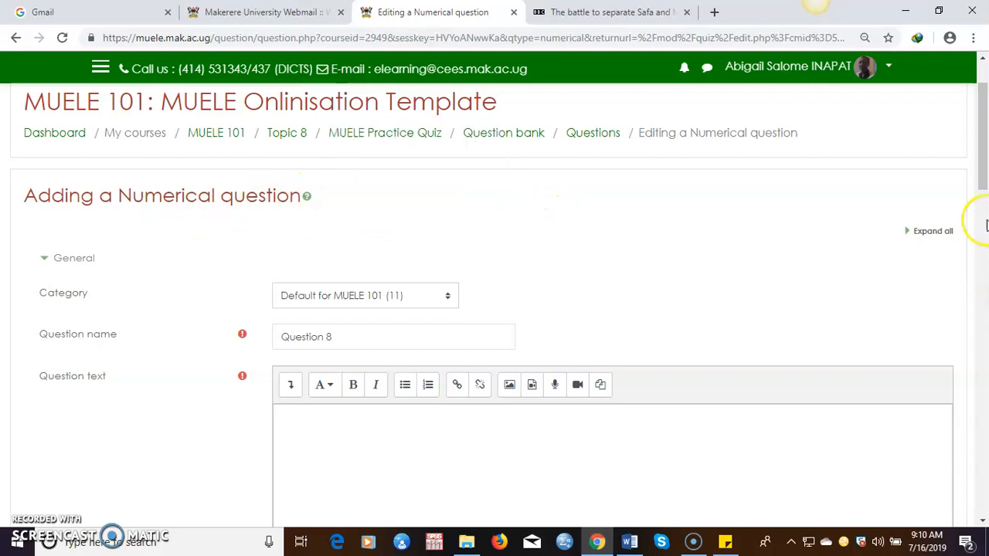
Paste the copied rivet question into the question text as plain text and return to its beginning
scroll(446, 236, "down", 2)
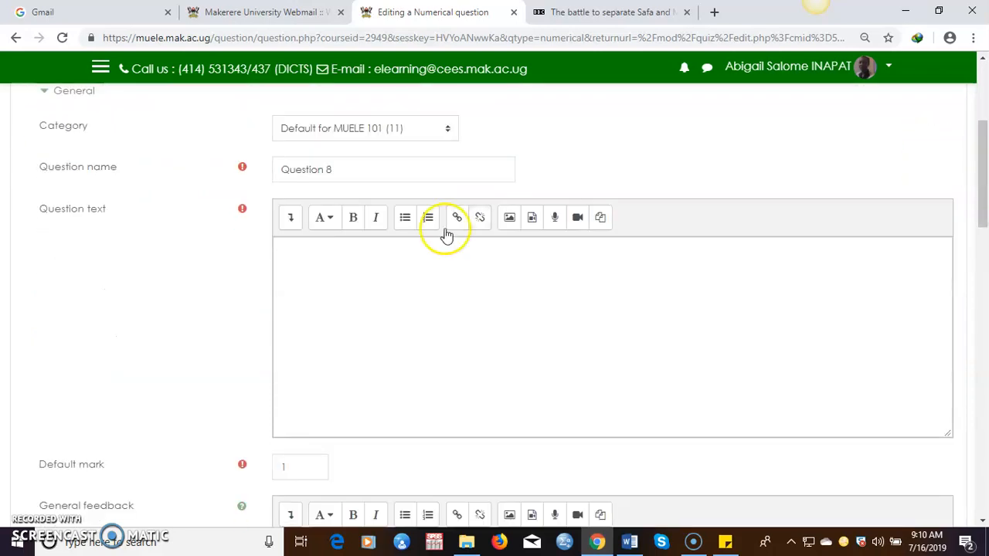
left_click(335, 281)
right_click(335, 283)
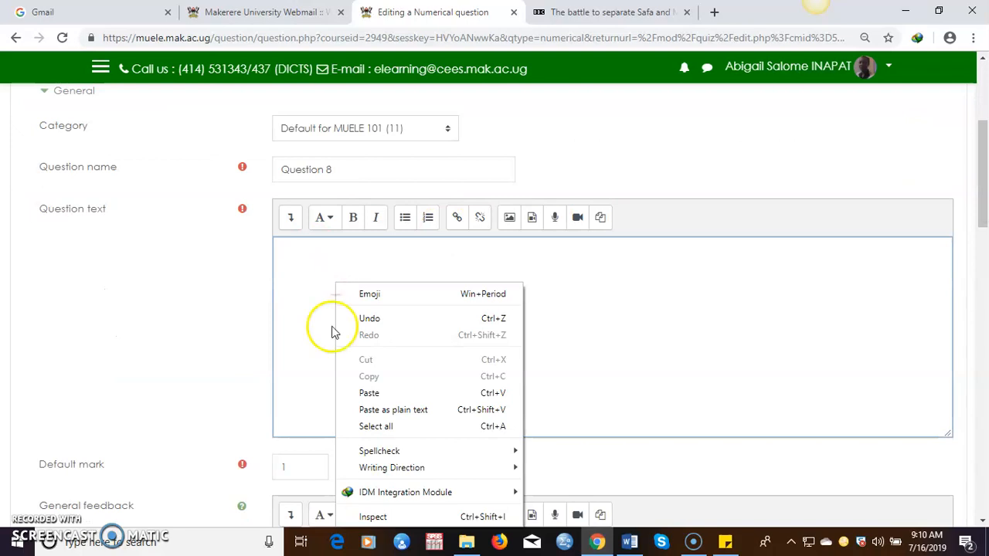
left_click(383, 410)
left_click_drag(947, 348, 943, 265)
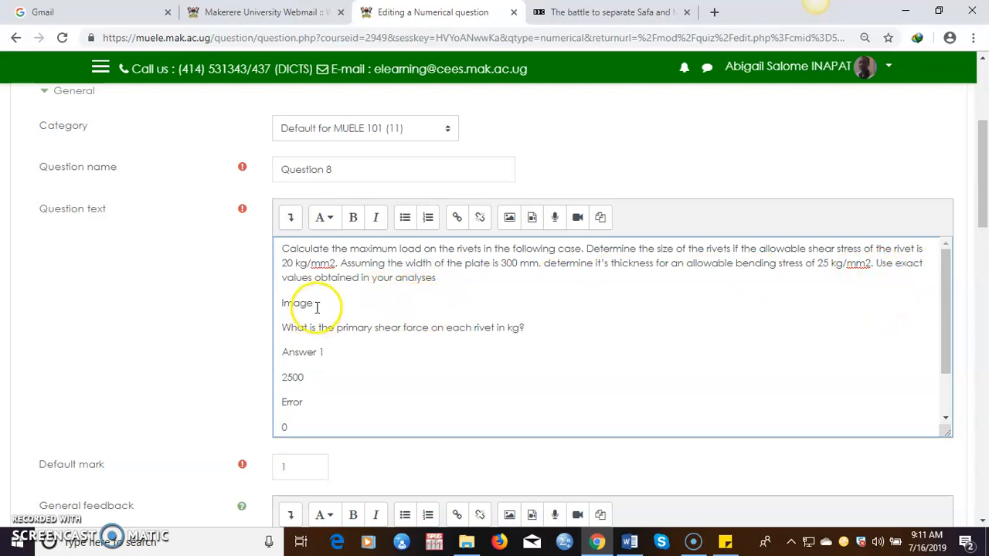
Replace the "Image" placeholder line in the question text with an image, uploading the file Rivets_3(ii).png
left_click_drag(314, 303, 300, 302)
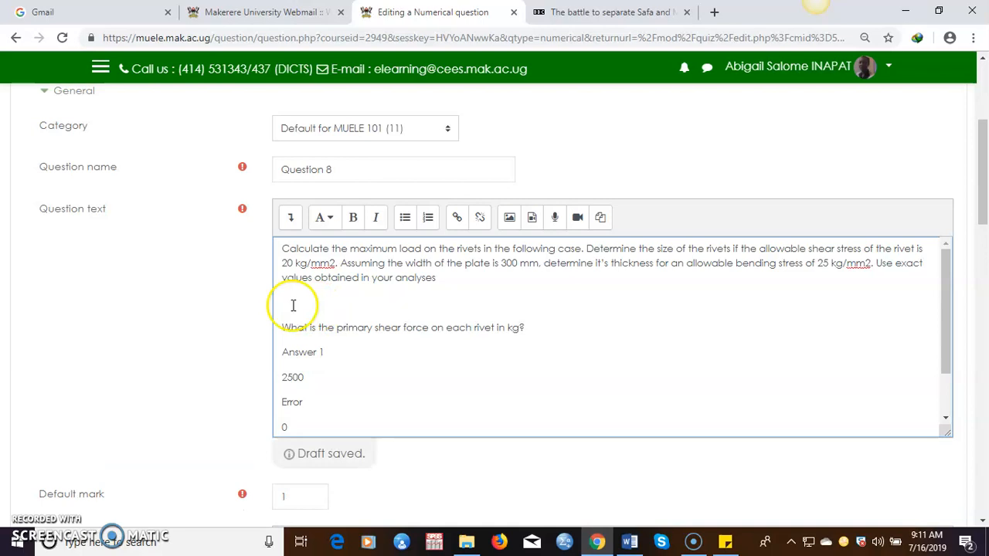
left_click(510, 219)
left_click(576, 216)
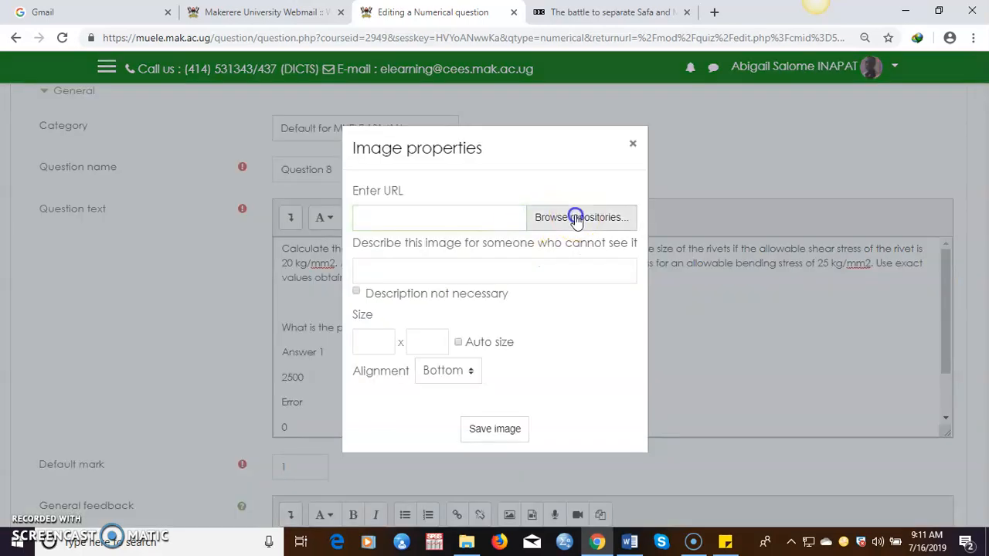
left_click(412, 252)
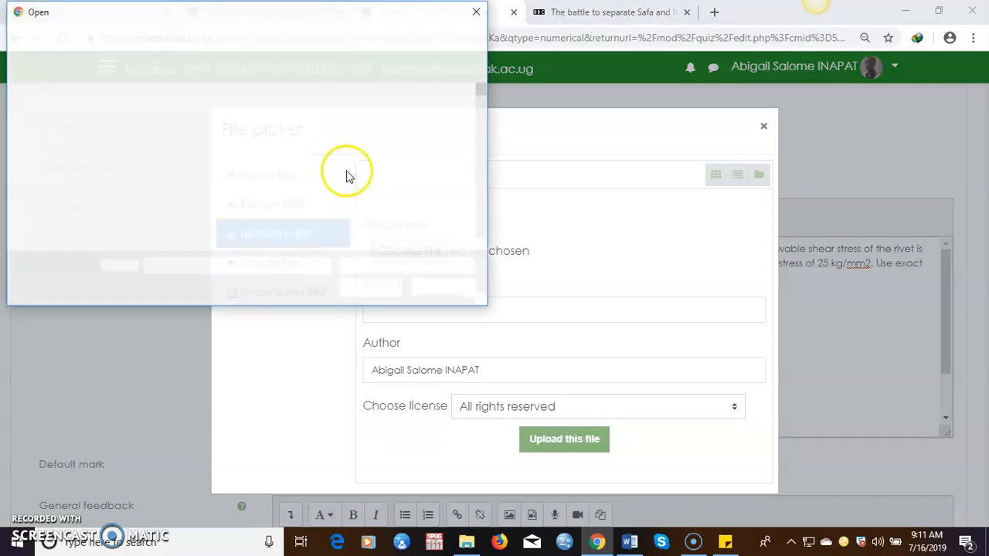
left_click_drag(482, 80, 477, 205)
left_click(251, 135)
left_click(361, 286)
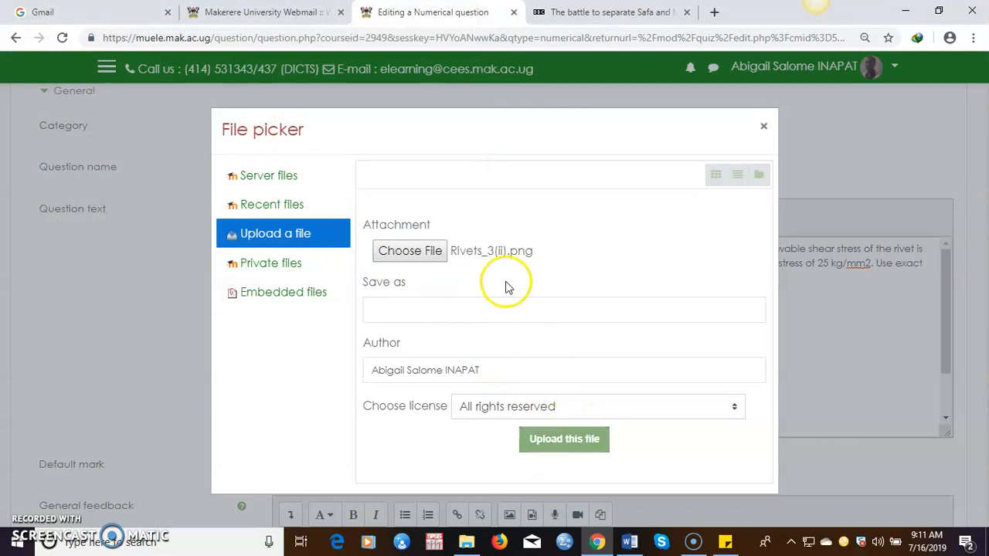
left_click(577, 438)
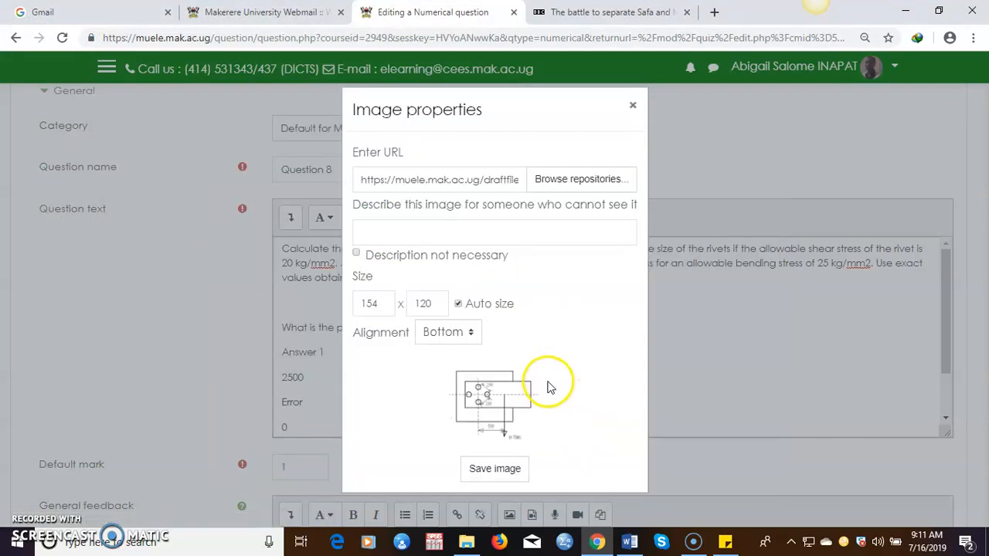
Describe the rivet image as "pix", set its width to 200 with automatic height, and save it into the question text
left_click(398, 237)
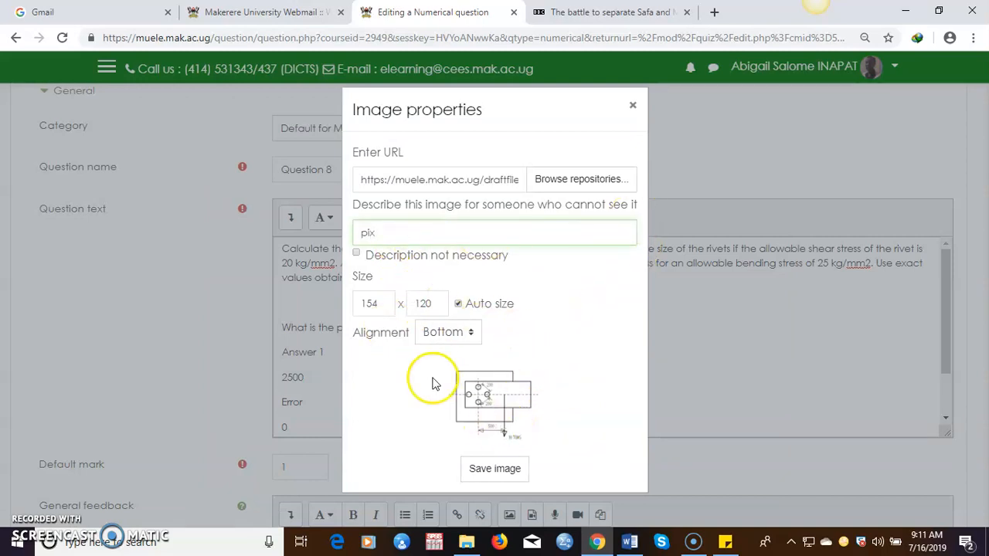
double_click(362, 303)
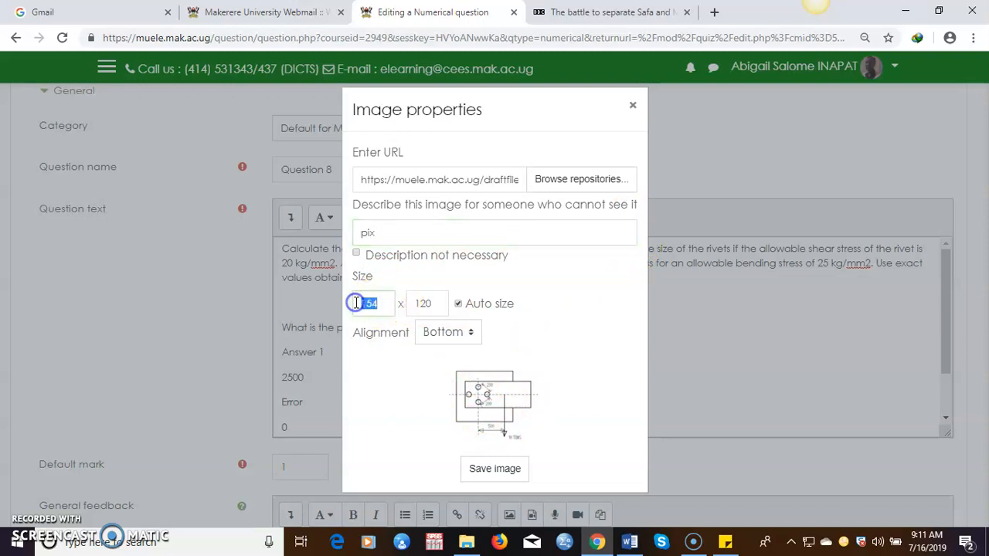
type("170")
left_click(431, 303)
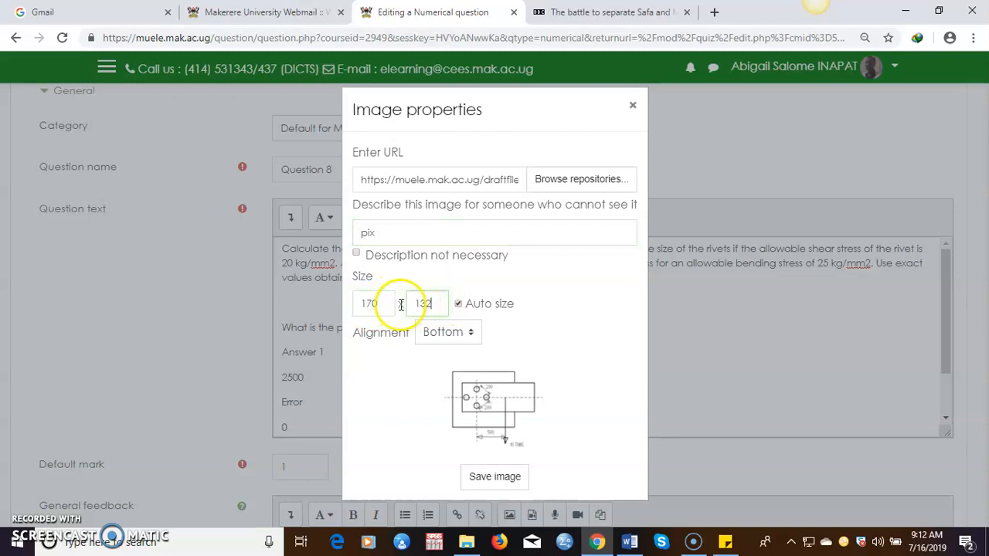
double_click(352, 305)
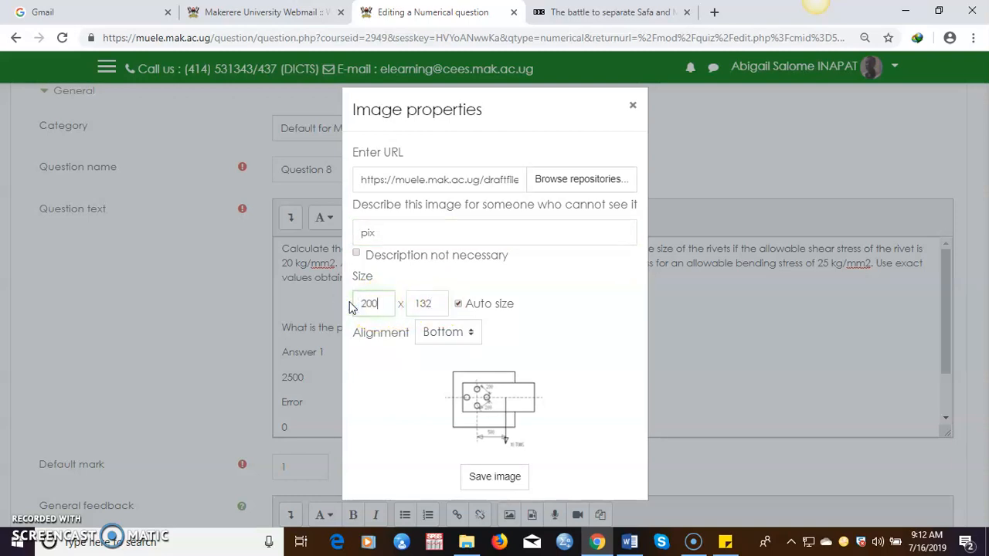
type("200")
left_click(419, 303)
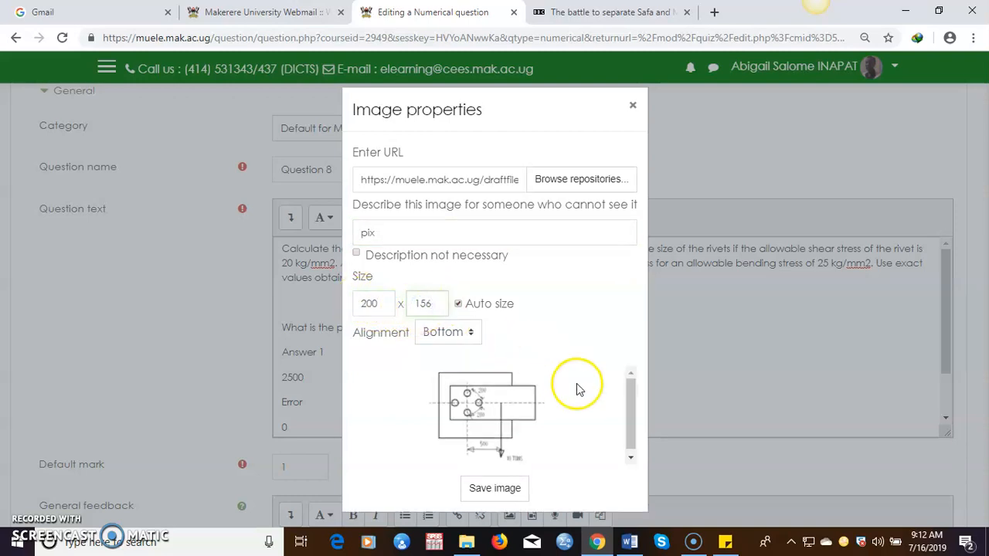
left_click(478, 488)
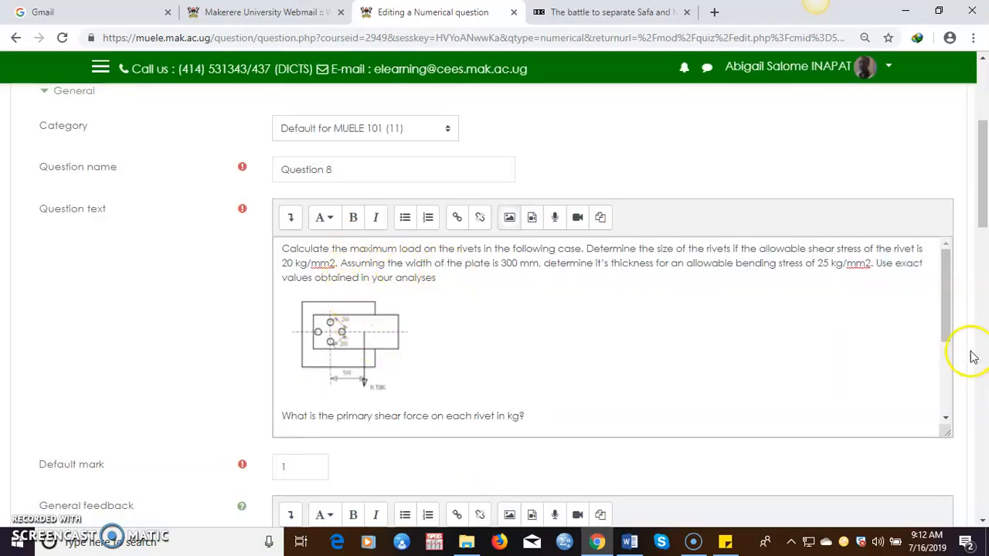
Set the question's default mark to 3
scroll(986, 215, "down", 3)
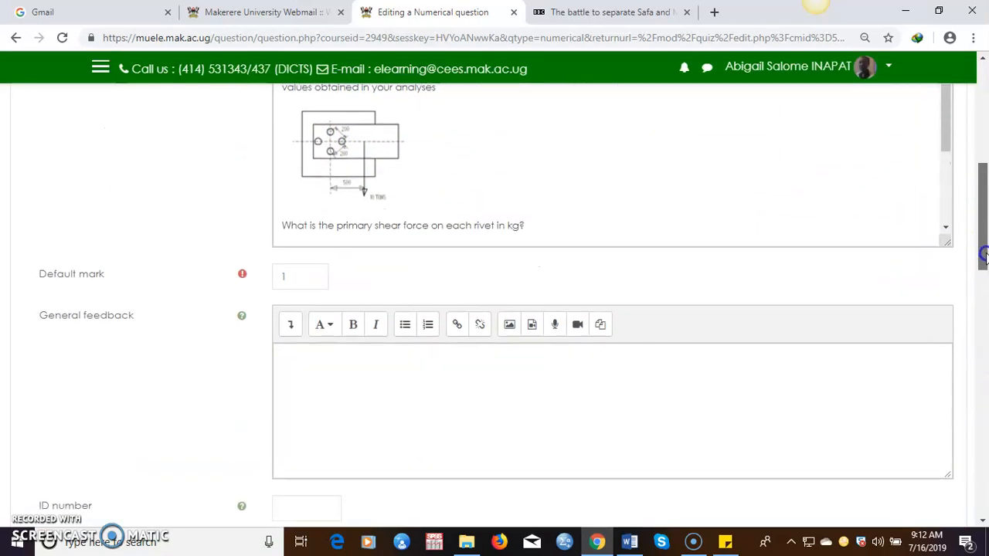
left_click(292, 264)
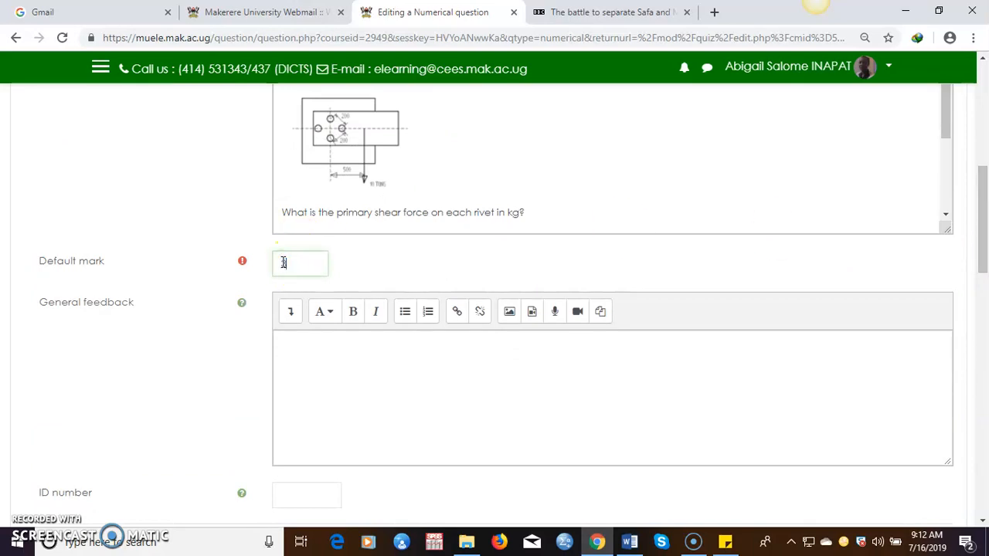
type("3")
Move the "Answer 1" value 2500 out of the question text and into the Answer 1 field
left_click_drag(950, 122, 950, 136)
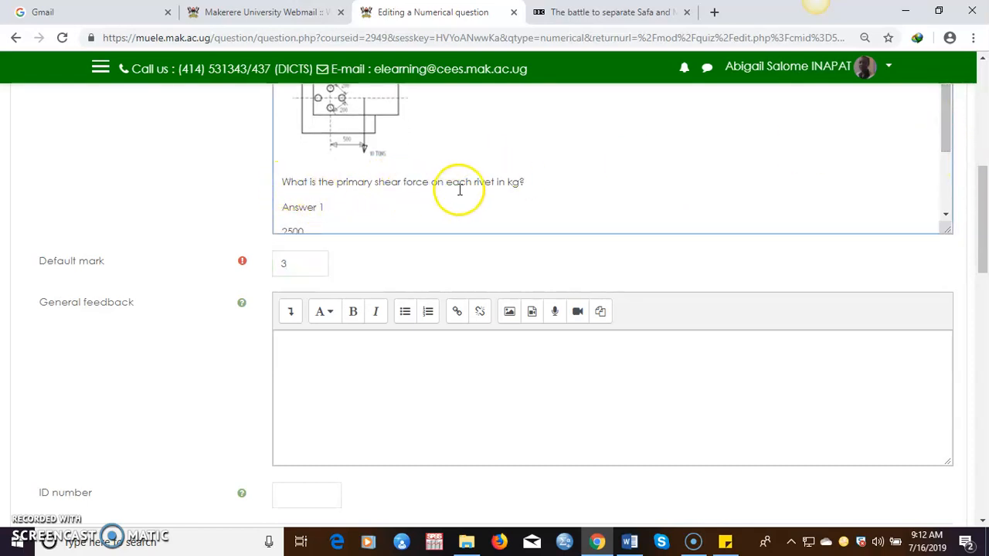
left_click_drag(952, 140, 960, 178)
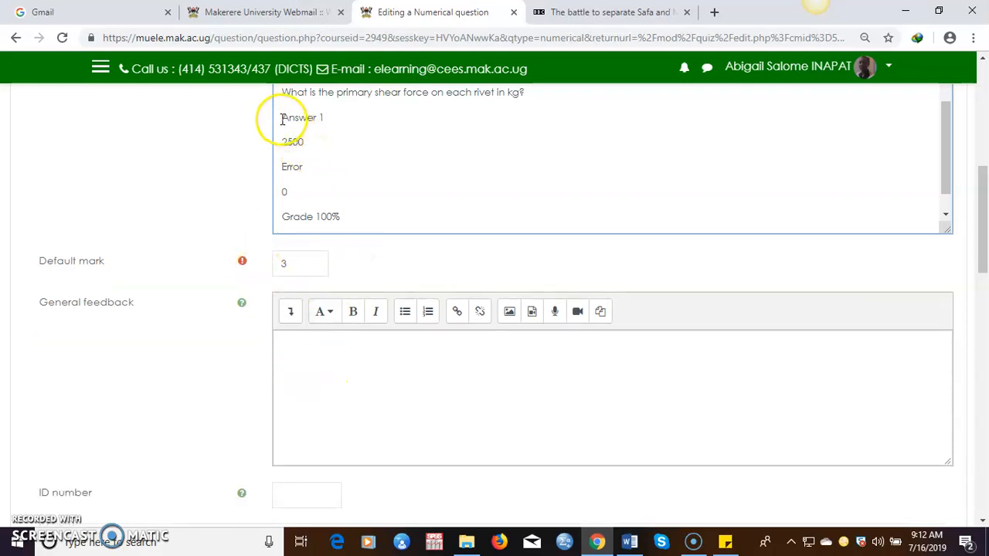
left_click_drag(283, 117, 309, 141)
key("ctrl+c")
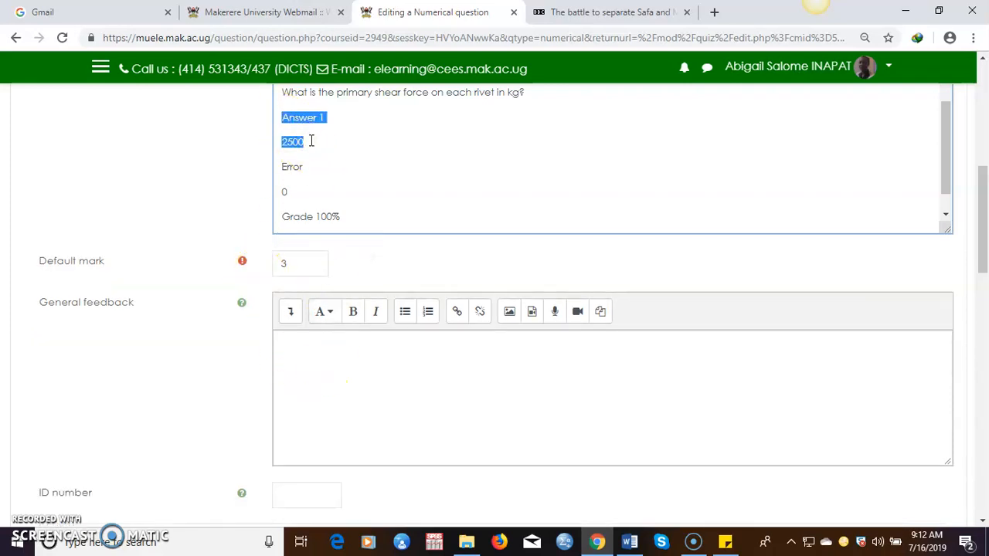
key("BackSpace")
left_click_drag(979, 198, 984, 283)
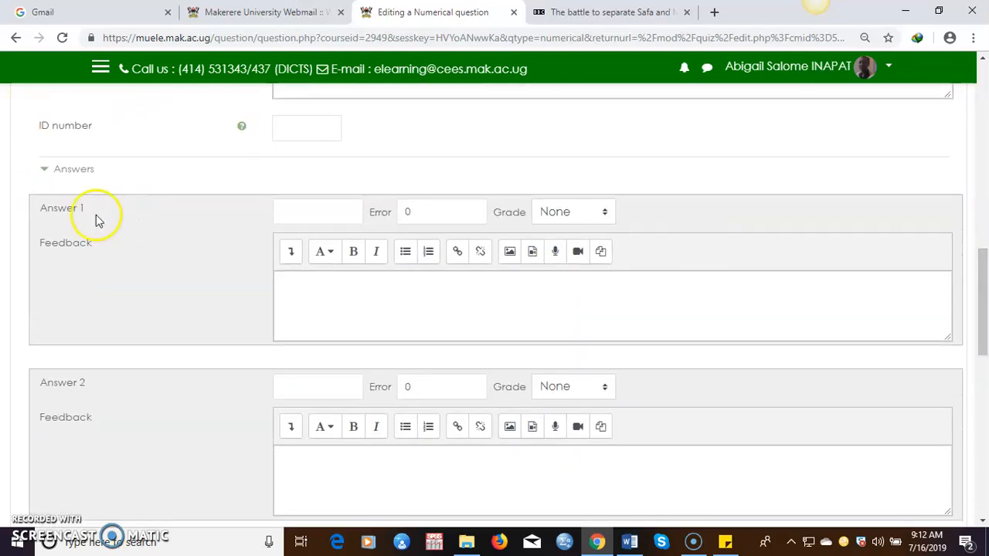
left_click(291, 212)
right_click(293, 213)
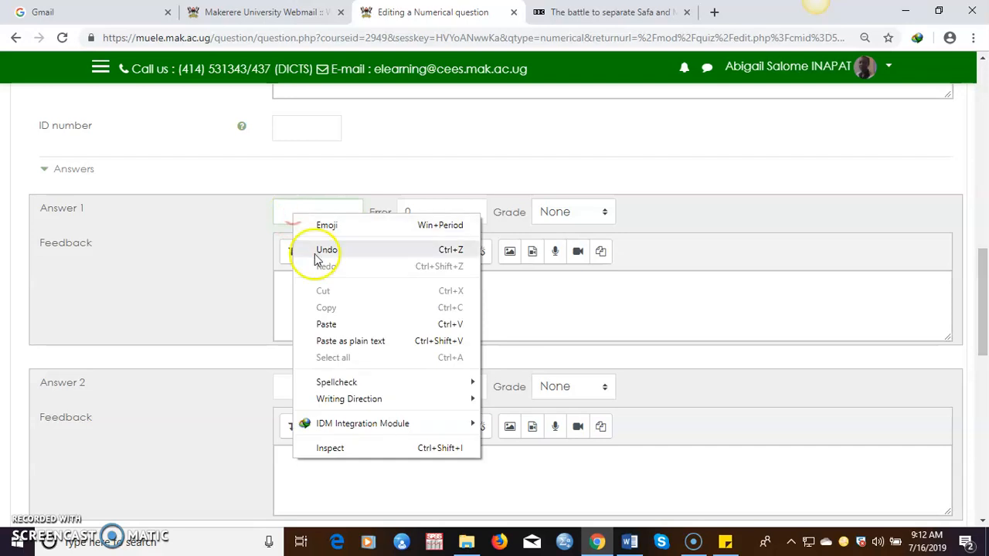
left_click(333, 325)
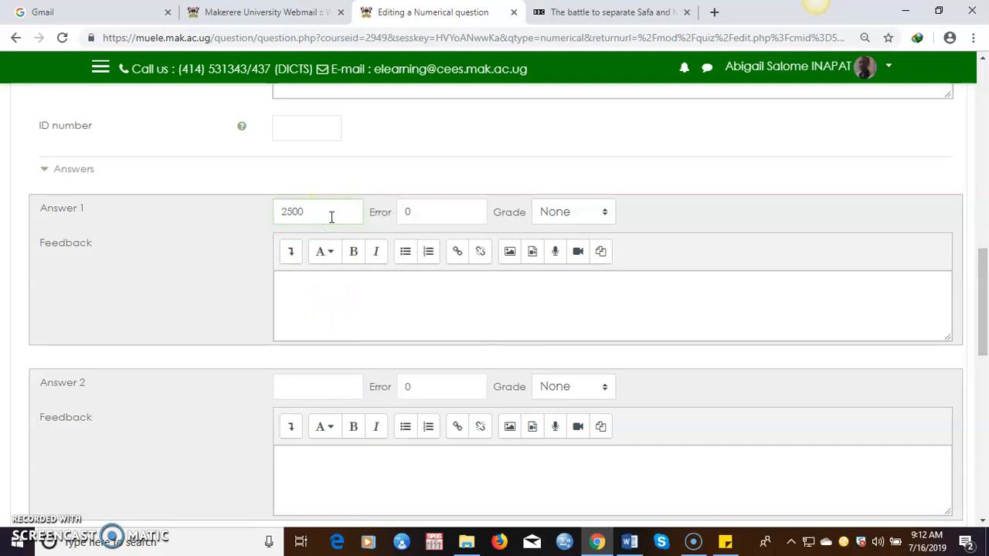
Delete the leftover "Error", "0" and "Grade 100%" lines and the blank line above them from the question text
left_click_drag(981, 260, 971, 174)
left_click(296, 198)
left_click_drag(278, 168, 349, 222)
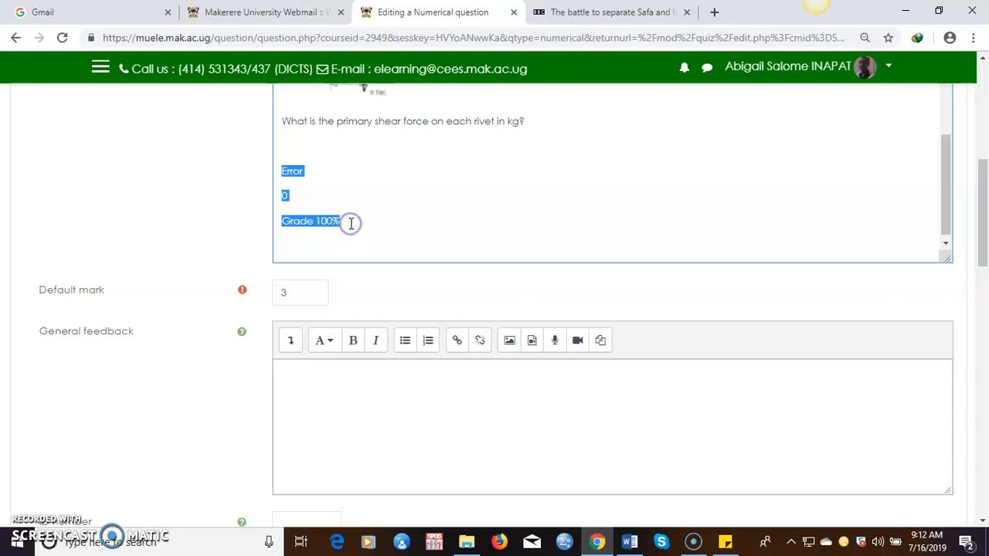
key("BackSpace")
key("BackSpace")
key("BackSpace")
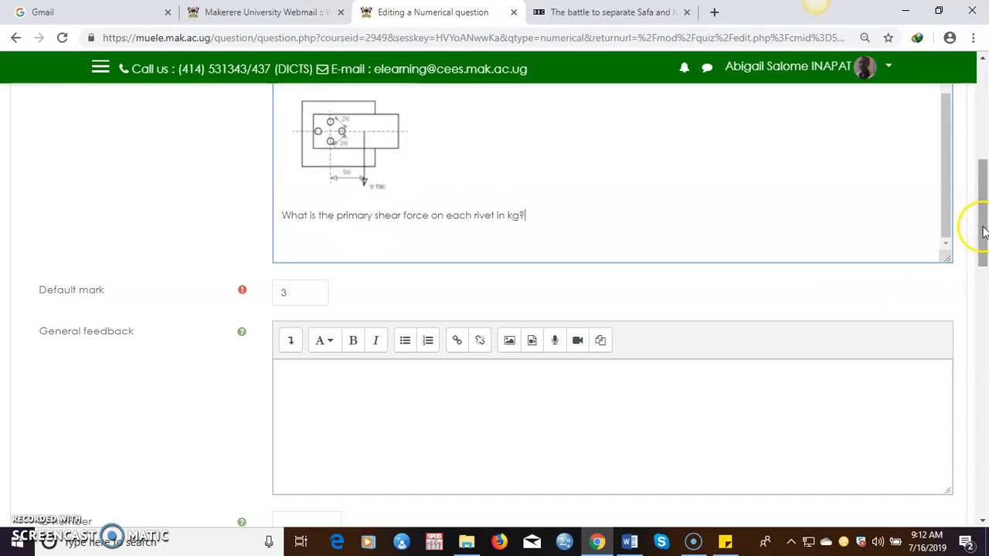
Set the Answer 1 grade to 100% and save the numerical question to the quiz
left_click_drag(983, 227, 952, 325)
left_click(606, 164)
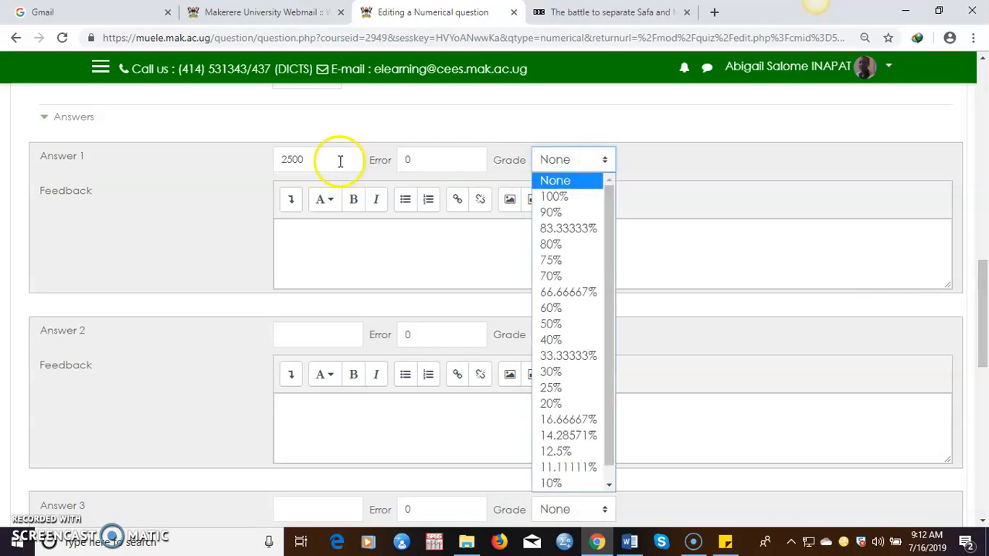
left_click(553, 198)
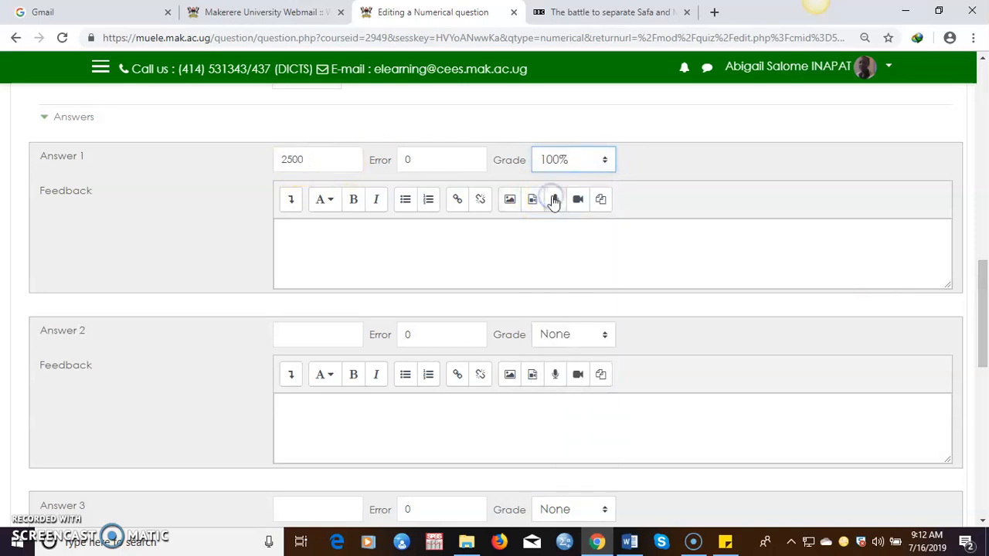
left_click_drag(978, 268, 978, 419)
left_click(343, 240)
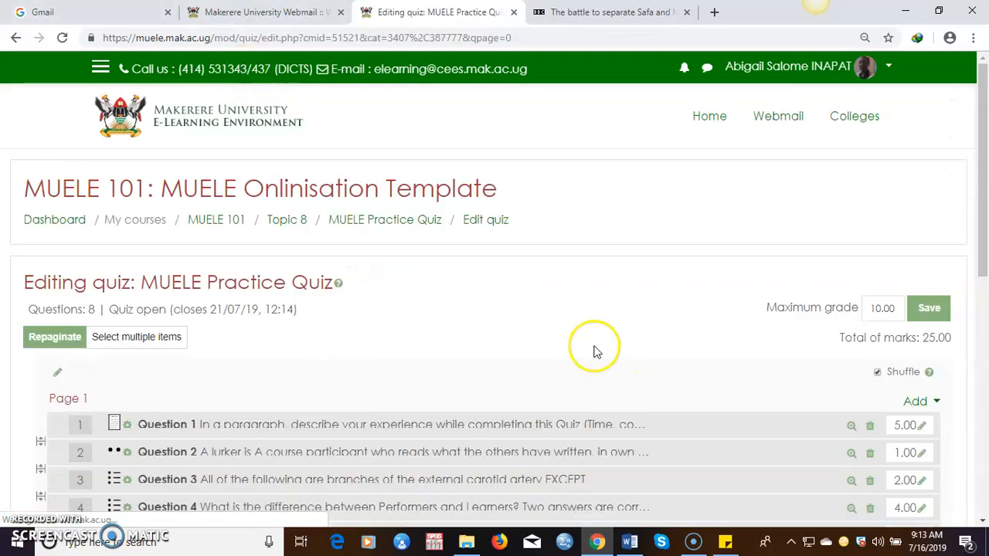
Check Question 8 in the quiz list, review the secondary shear force example in the Word document, and return to Chrome
scroll(593, 348, "down", 7)
scroll(593, 349, "up", 2)
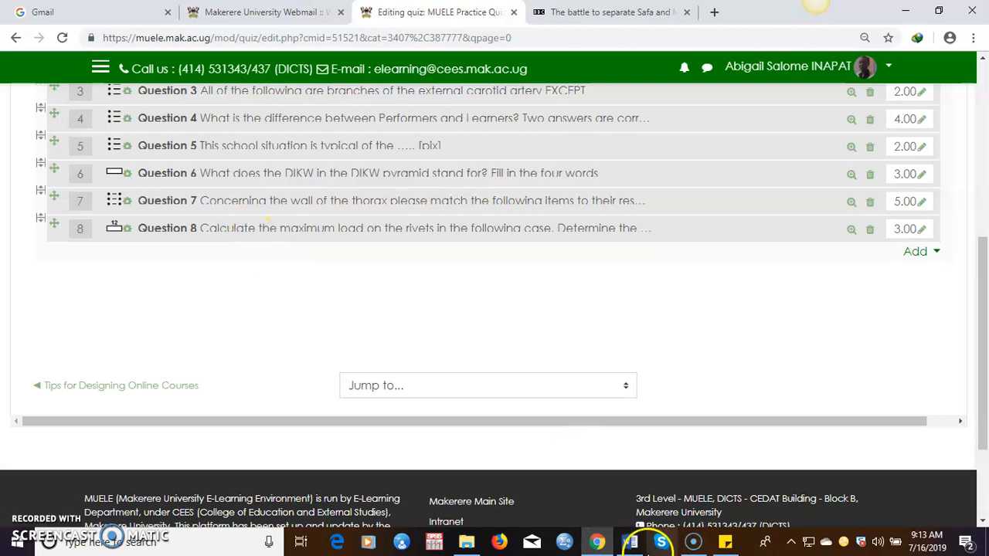
left_click(639, 544)
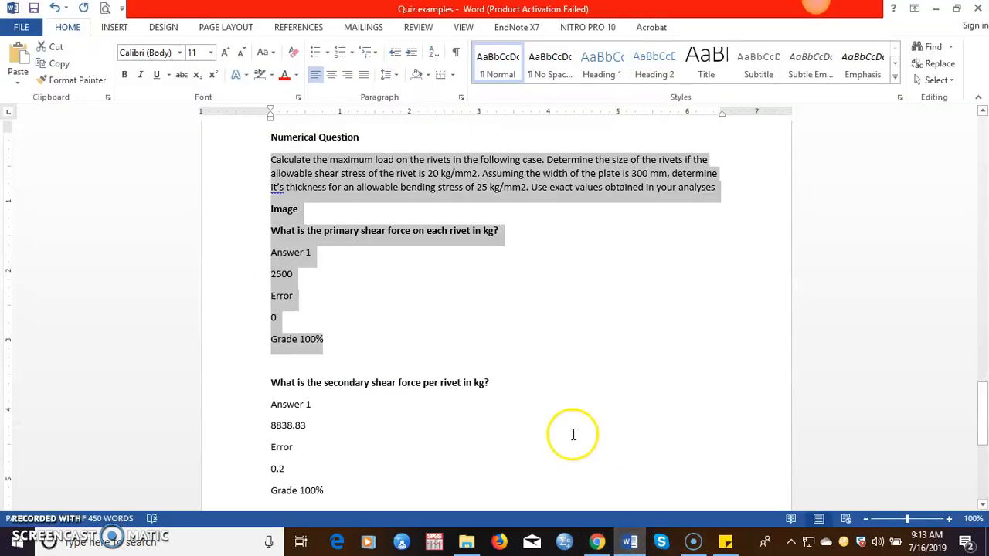
scroll(601, 407, "down", 3)
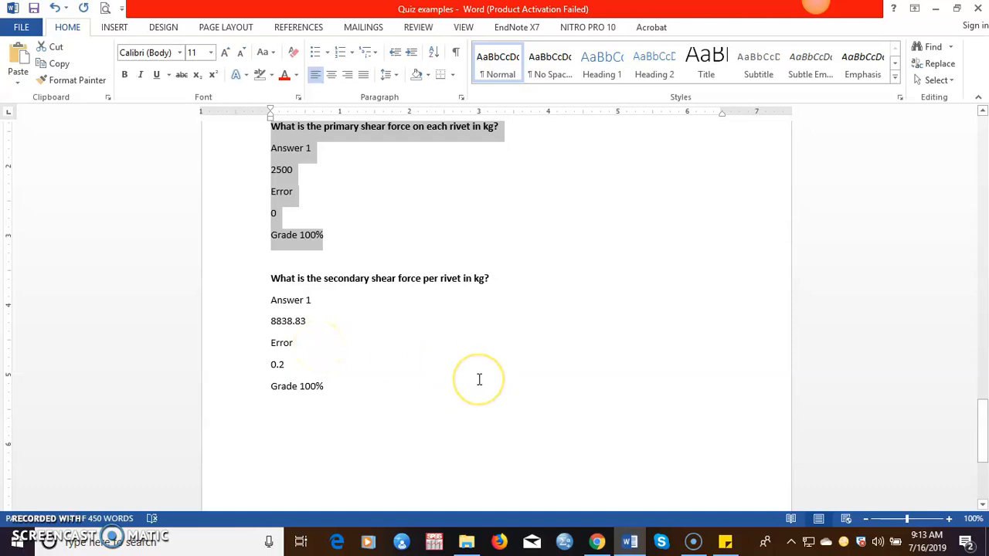
scroll(479, 379, "up", 2)
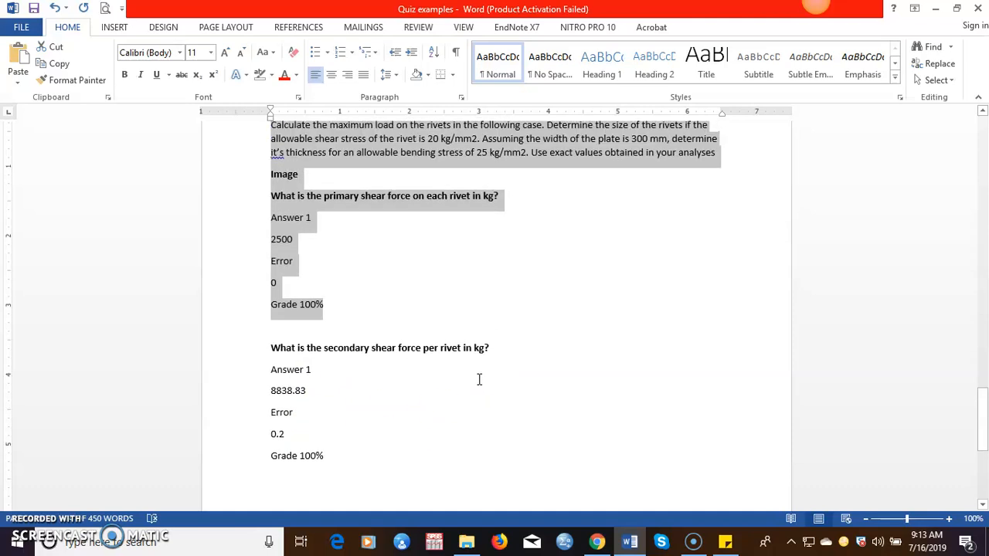
scroll(578, 354, "up", 1)
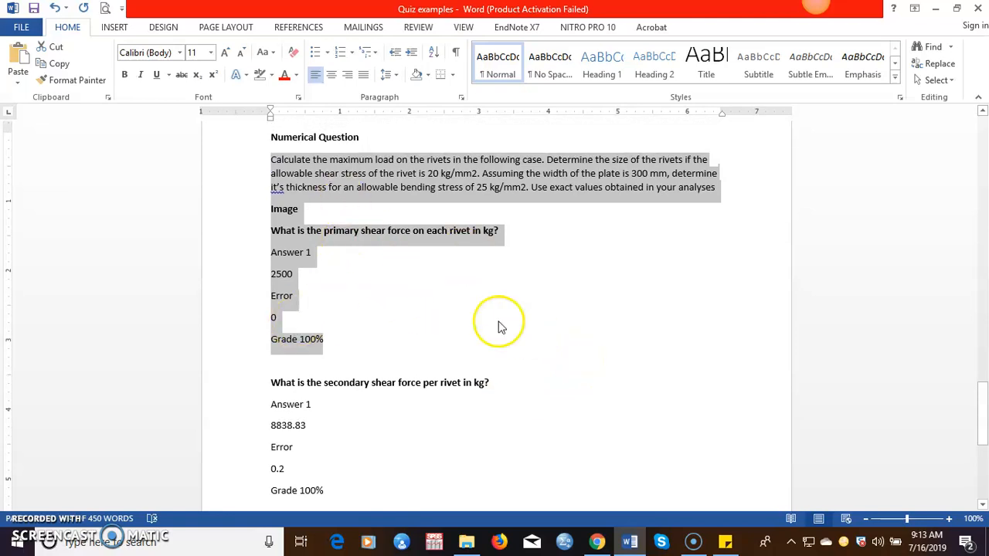
left_click(596, 541)
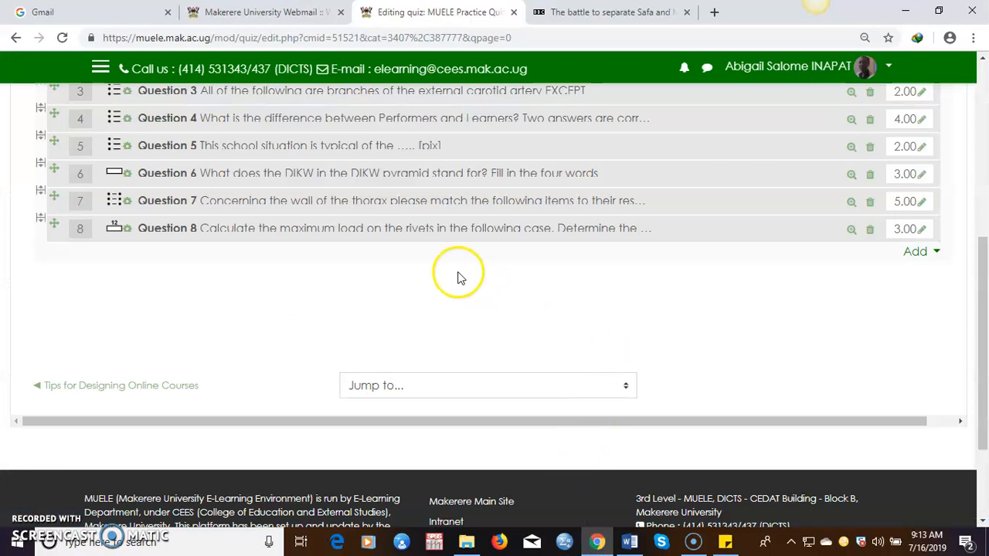
Set the quiz's maximum grade to 25.00 and save it
left_click_drag(980, 299, 985, 243)
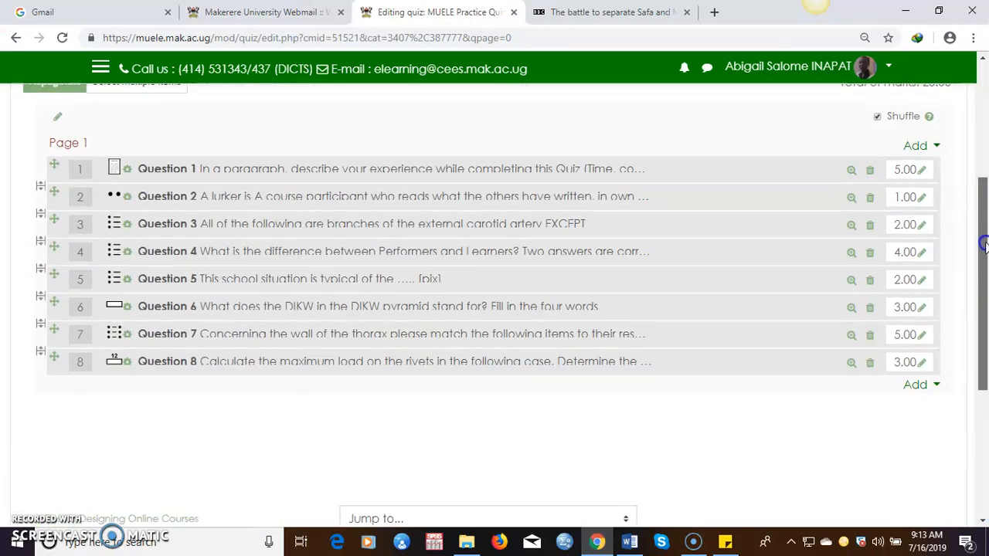
mouse_move(985, 245)
left_mouse_down()
mouse_move(985, 279)
mouse_move(985, 241)
left_mouse_up()
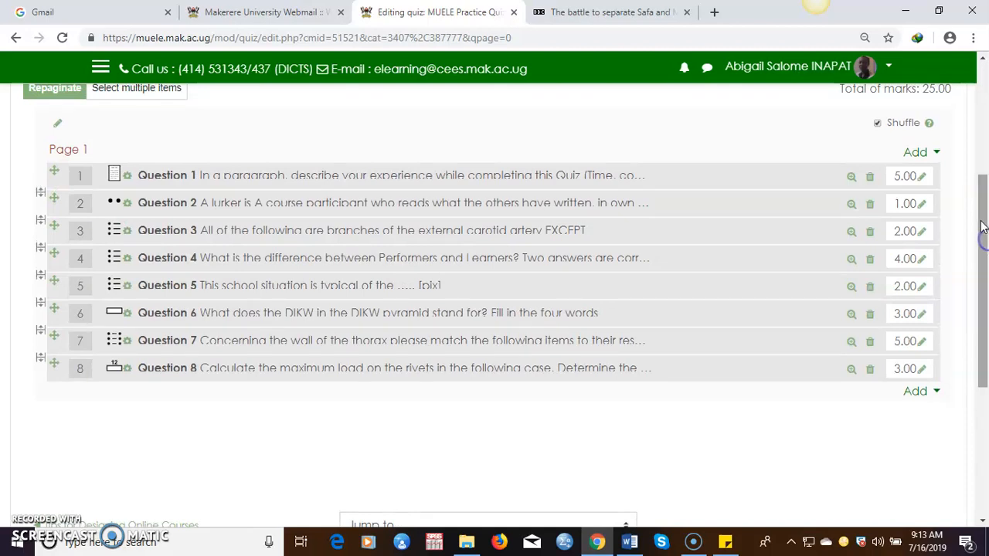
left_click_drag(985, 241, 983, 207)
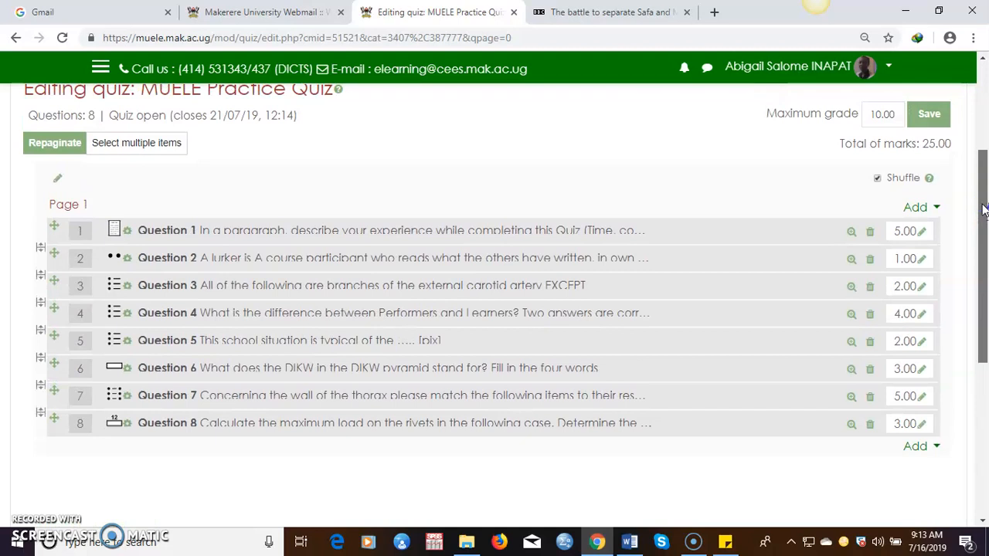
left_click_drag(984, 207, 984, 208)
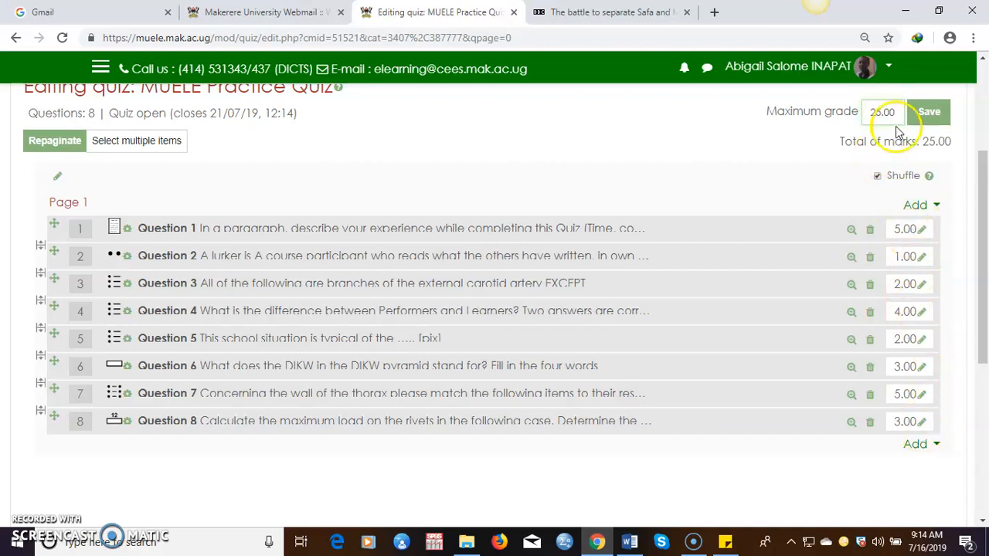
left_click_drag(971, 342, 975, 285)
left_click(926, 271)
Open the MUELE Practice Quiz page, start a preview attempt, and look over its first question and quiz navigation
left_click_drag(986, 215, 979, 244)
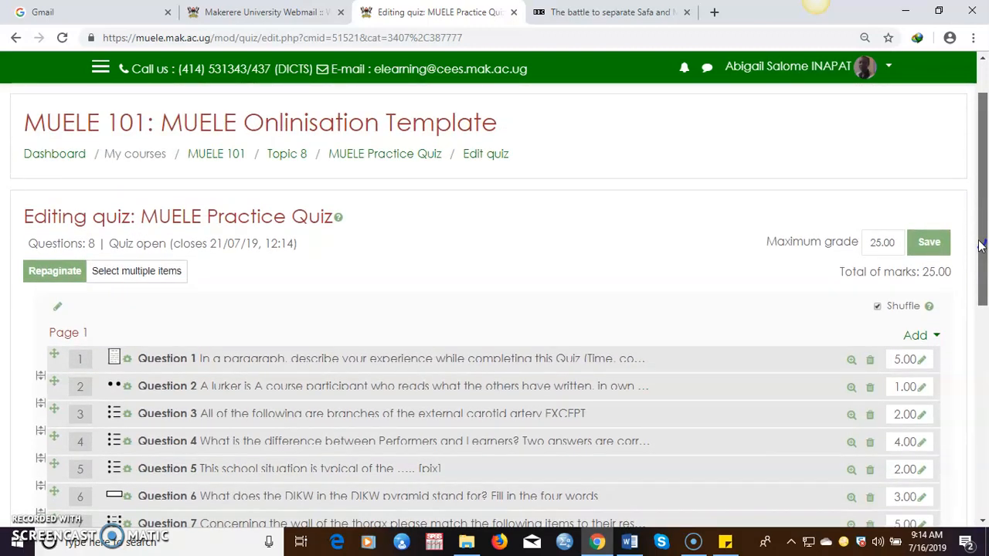
mouse_move(979, 245)
left_mouse_down()
mouse_move(981, 360)
mouse_move(979, 239)
left_mouse_up()
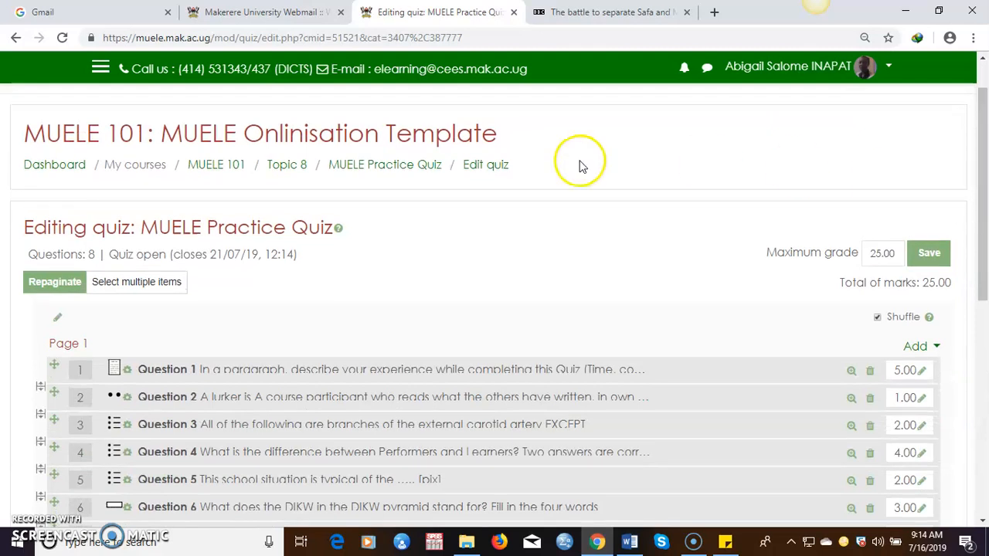
left_click(409, 169)
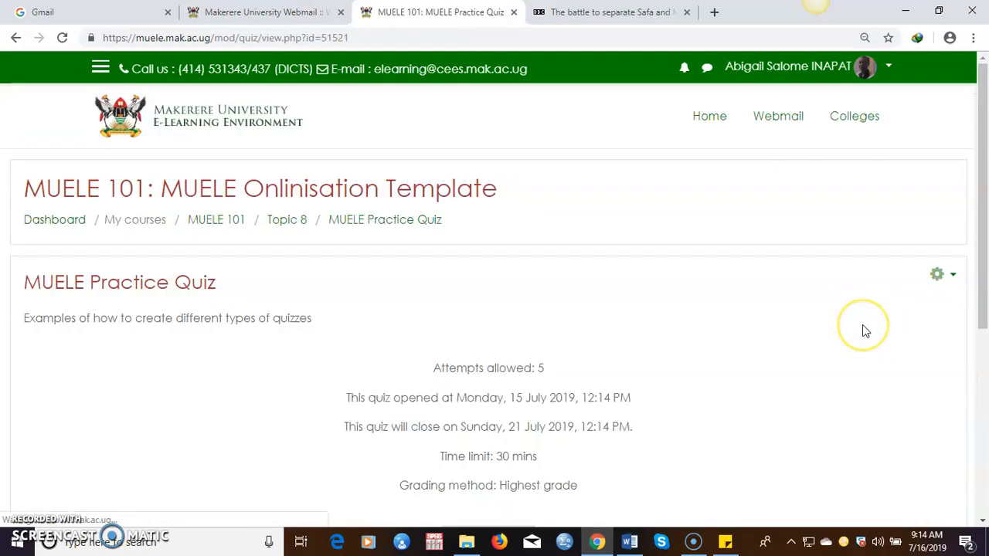
scroll(863, 331, "down", 2)
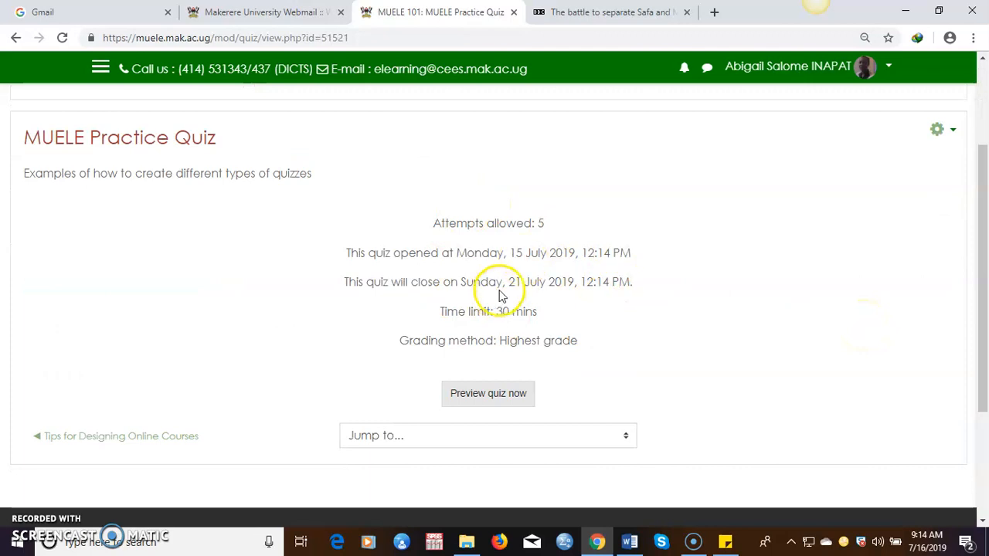
left_click(479, 395)
left_click(448, 372)
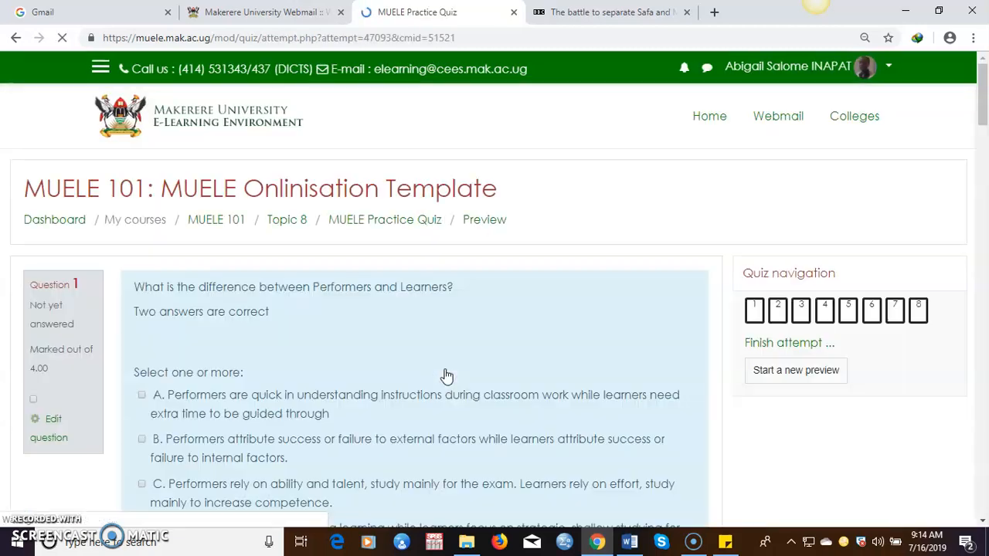
left_click_drag(982, 91, 984, 114)
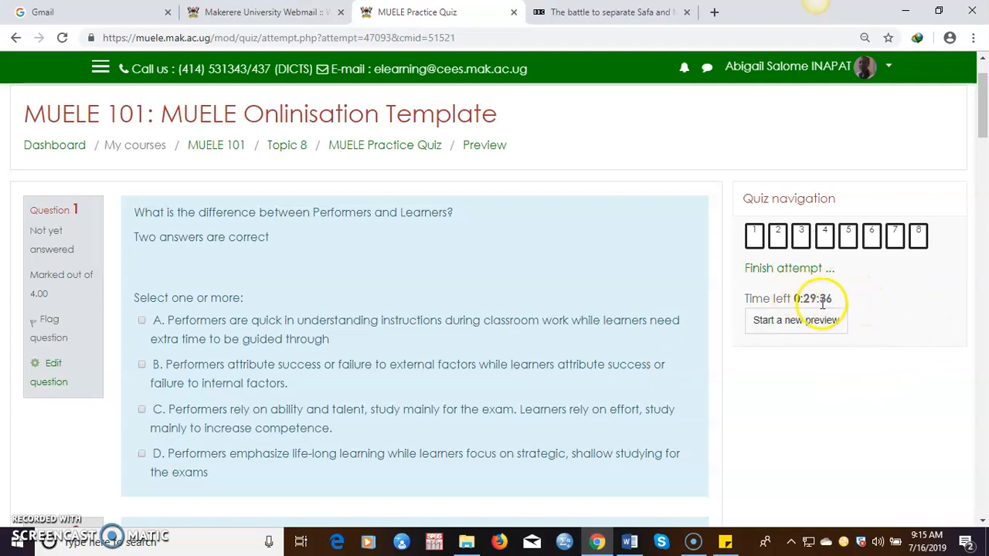
Answer Question 1 on performers and learners by selecting options B and C
left_click_drag(982, 111, 966, 132)
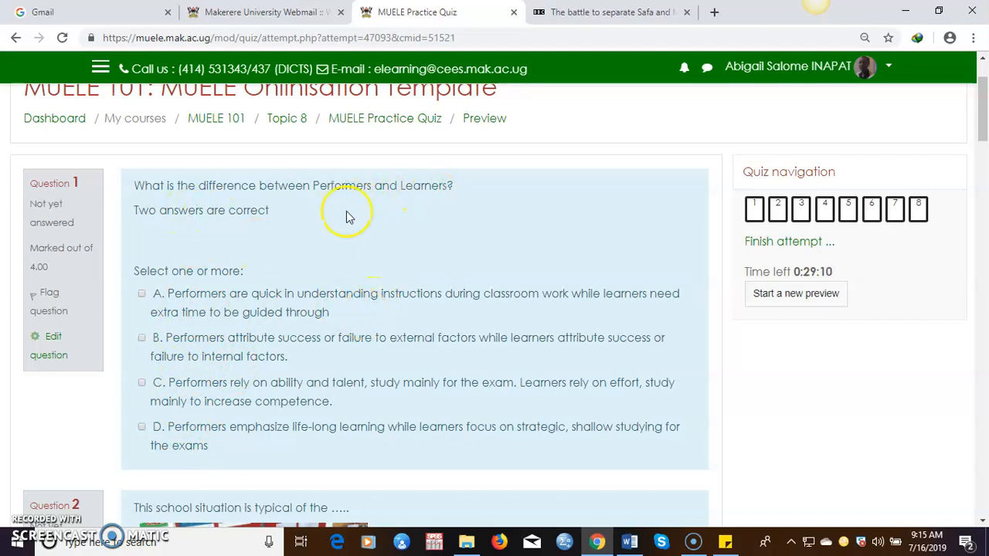
scroll(252, 294, "down", 3)
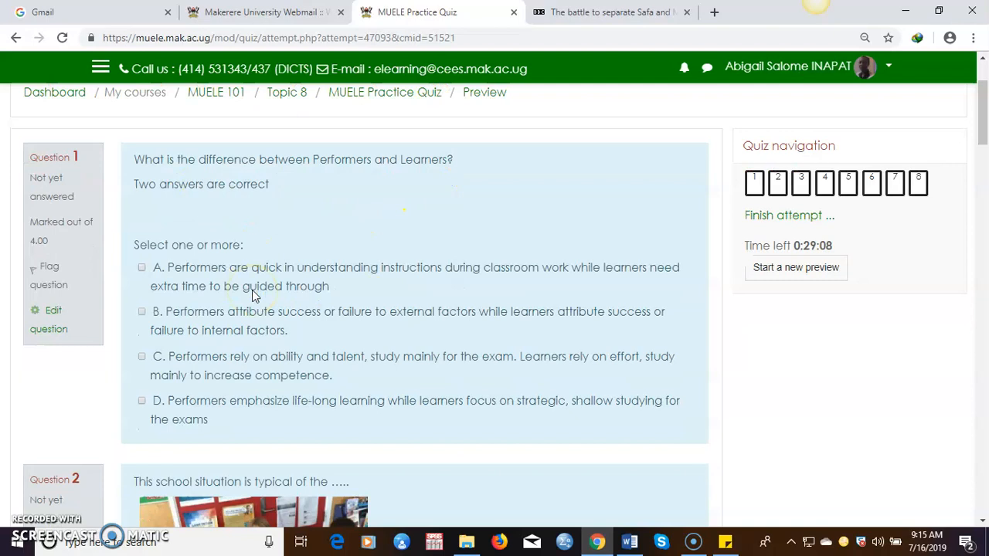
scroll(243, 271, "up", 1)
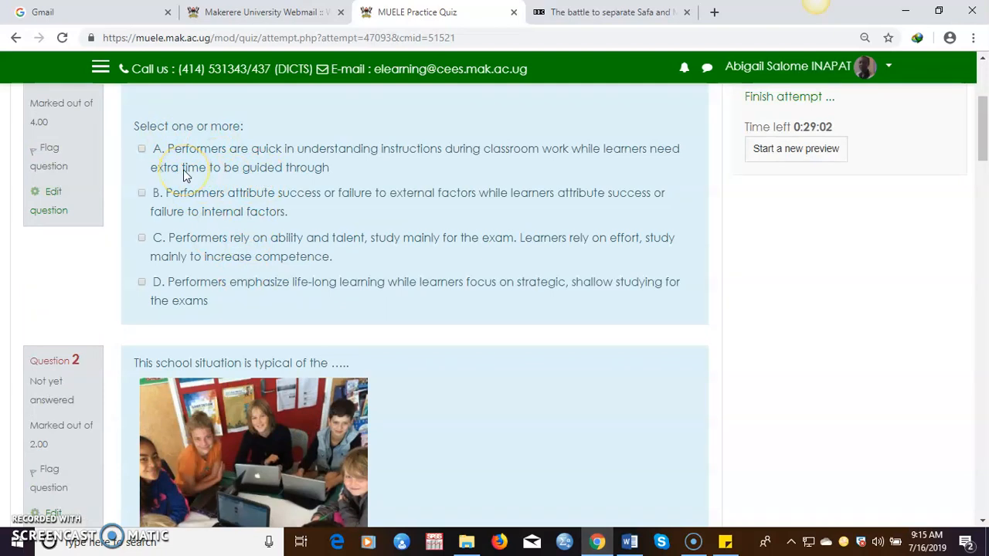
left_click(141, 194)
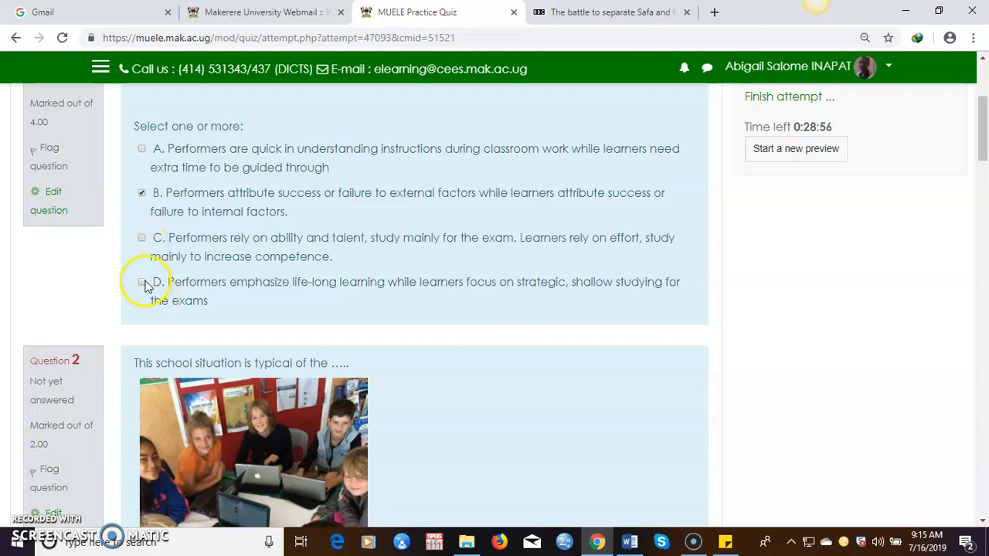
left_click(142, 238)
Answer Question 2 on the pictured school situation with "Constructivist approach"
left_click_drag(982, 138, 982, 171)
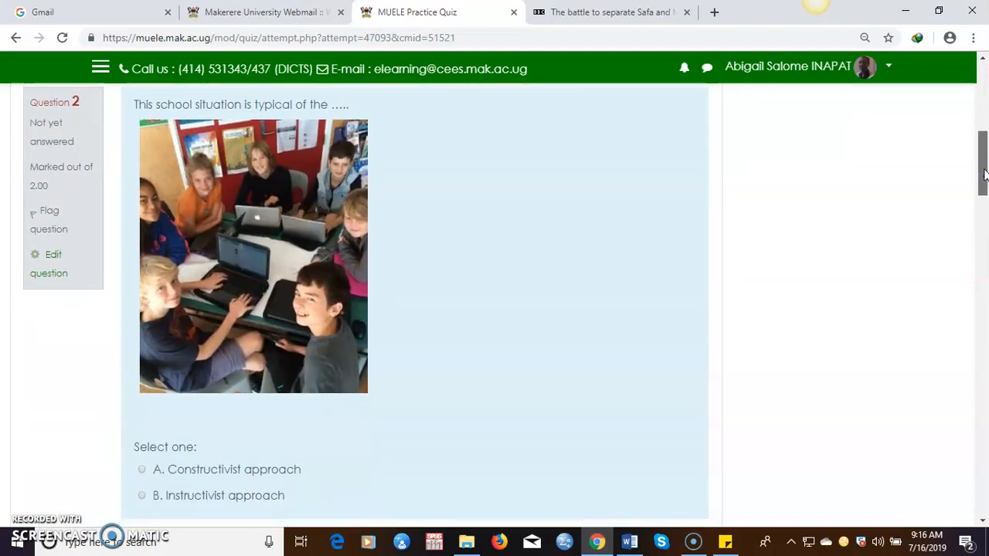
left_click_drag(983, 176, 982, 192)
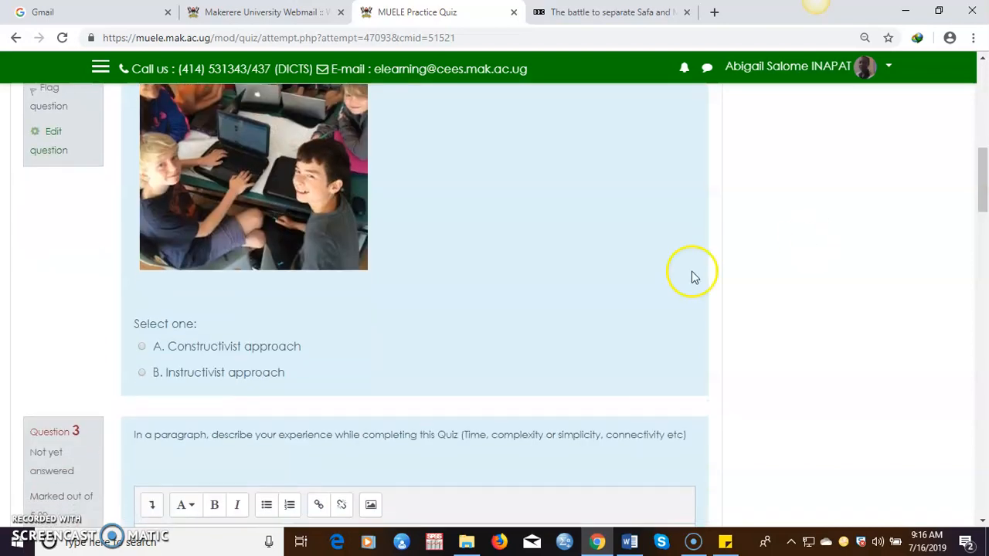
left_click(142, 348)
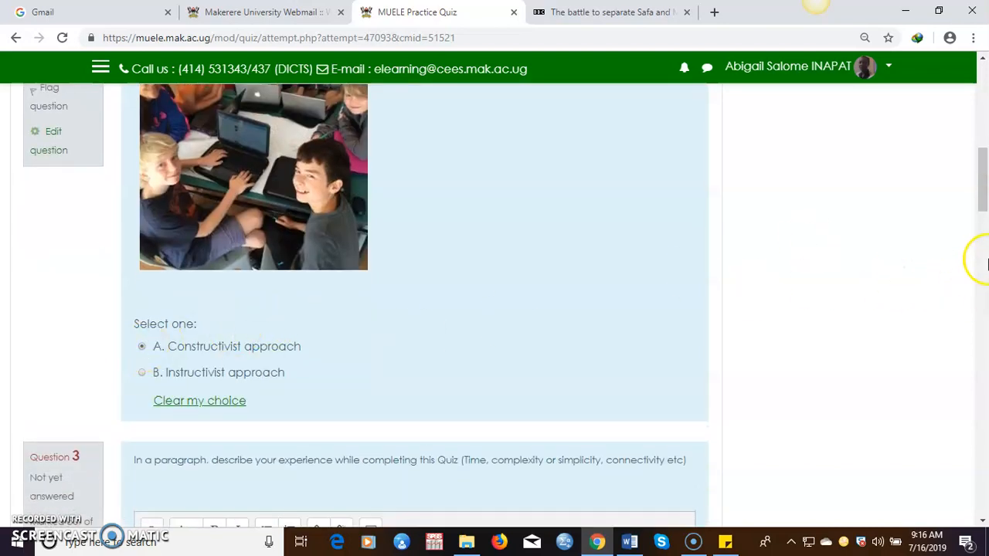
Write a Question 3 response beginning "It has been interesting to create a quiz in" and answer True to Question 4 about lurkers
left_click_drag(979, 196, 975, 248)
left_click(238, 298)
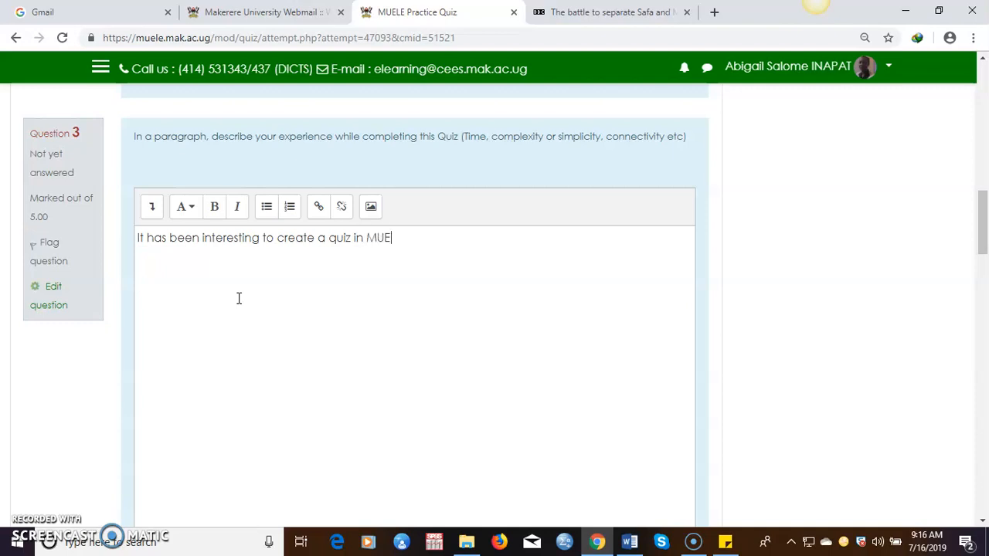
left_click_drag(980, 227, 975, 316)
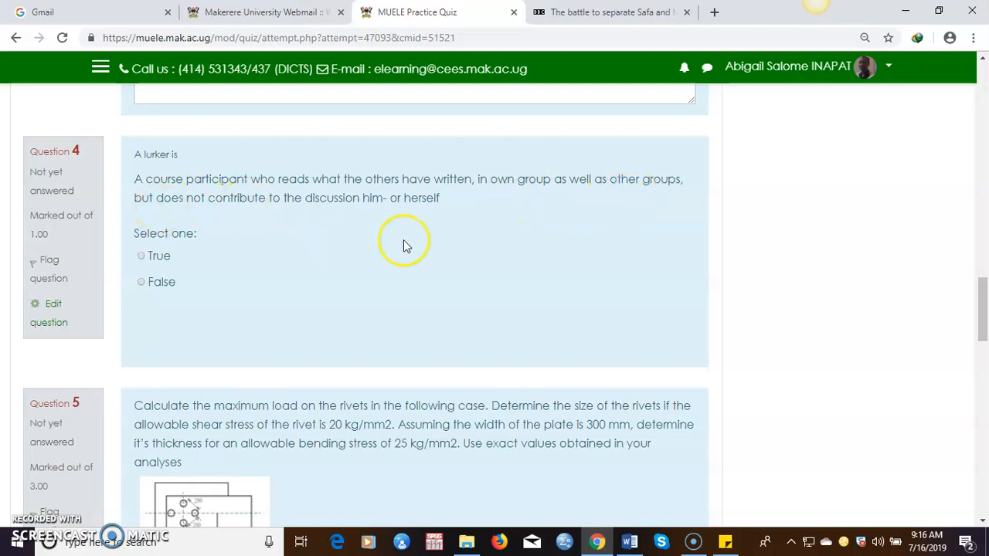
left_click(141, 256)
Enter 2300 as the Question 5 answer for the primary shear force on each rivet
left_click_drag(984, 300, 984, 340)
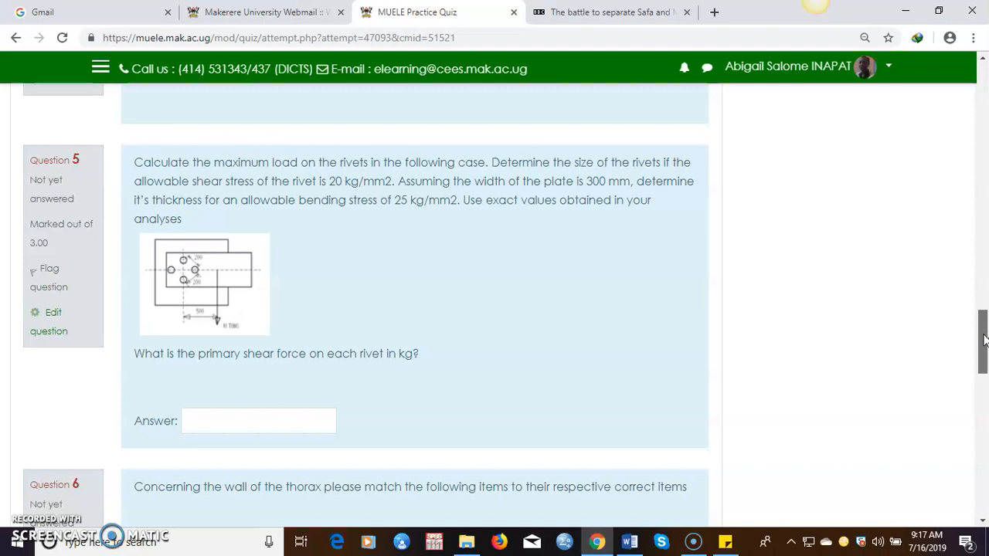
left_click_drag(985, 340, 985, 357)
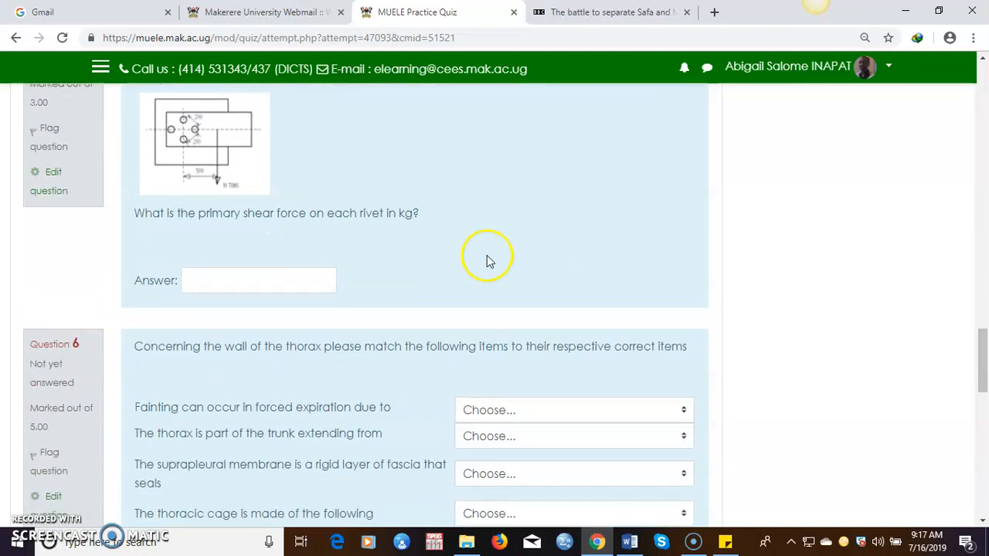
left_click(210, 278)
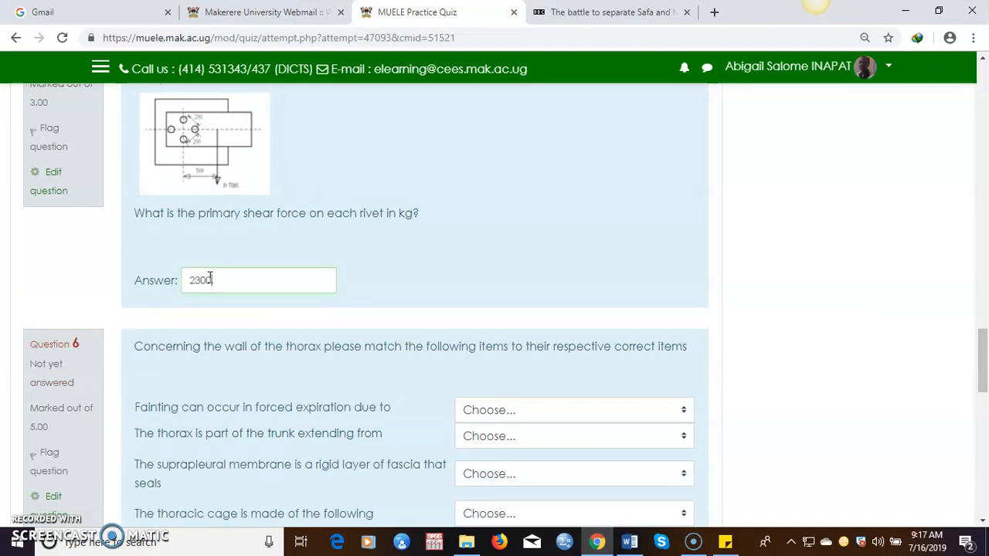
In Question 6, match both the fainting item and the thorax trunk item to "the root of the neck to the abdomen"
scroll(338, 331, "down", 3)
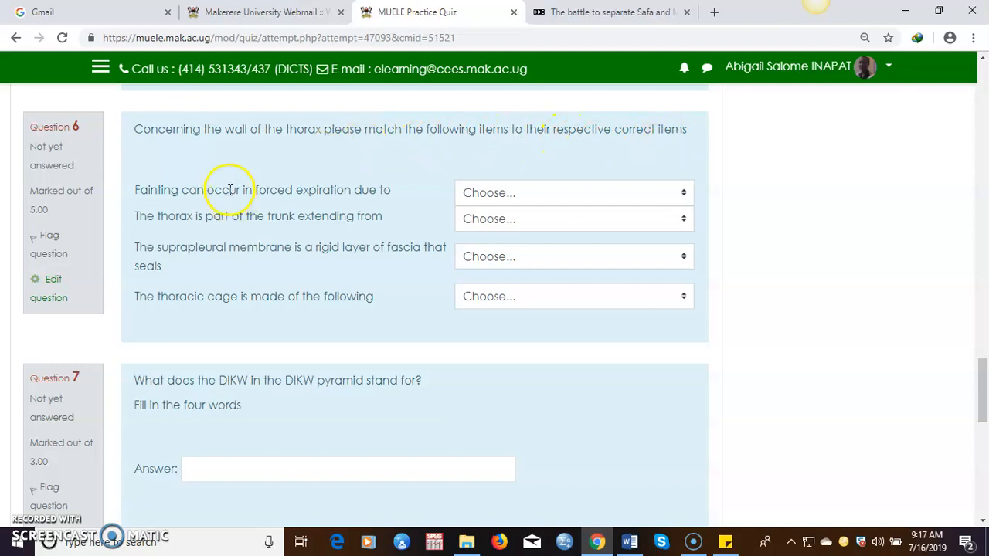
left_click(683, 194)
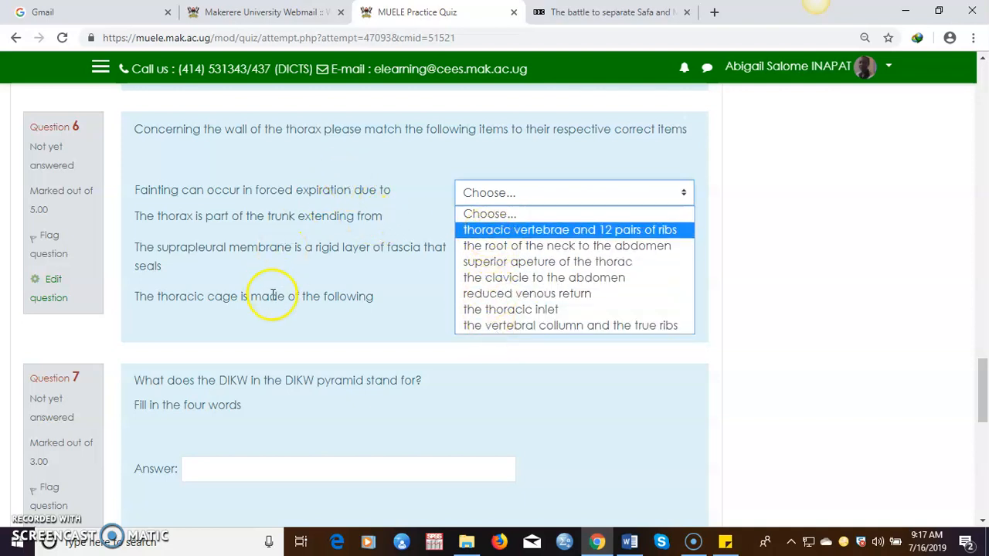
left_click(268, 251)
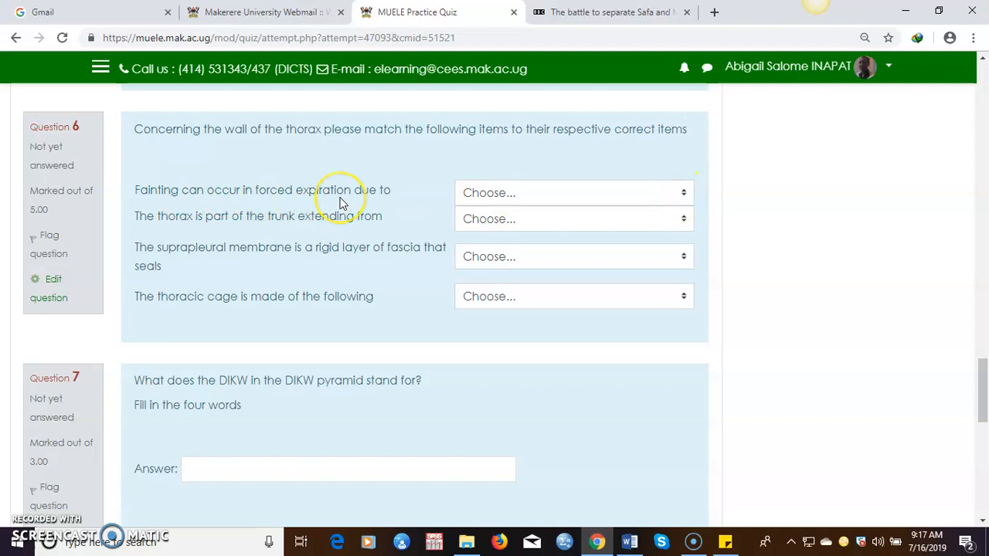
left_click(684, 194)
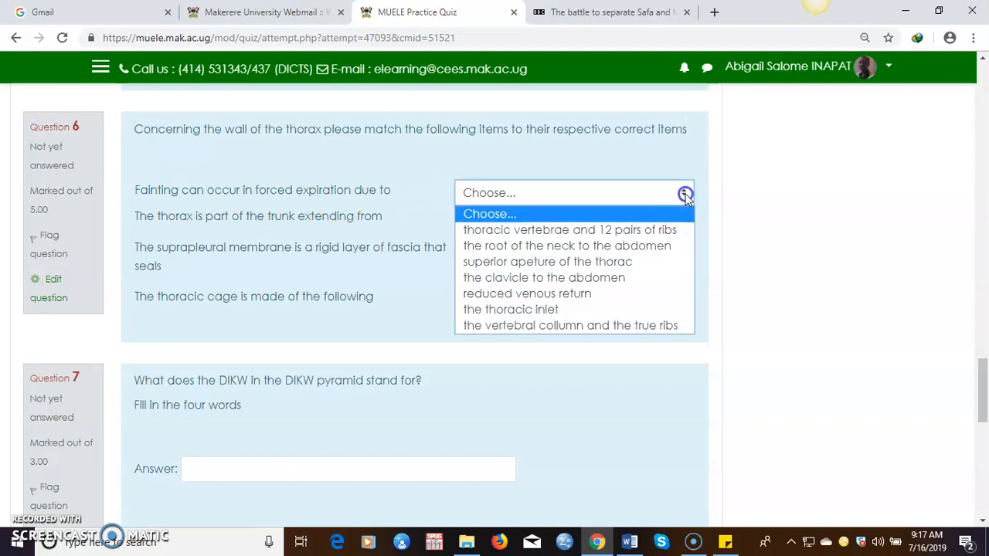
left_click(575, 246)
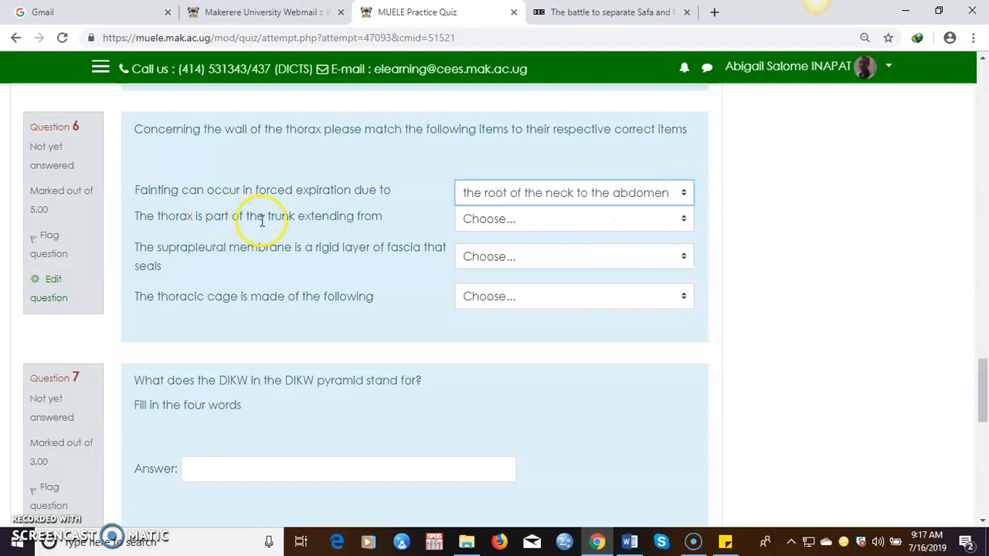
left_click(681, 221)
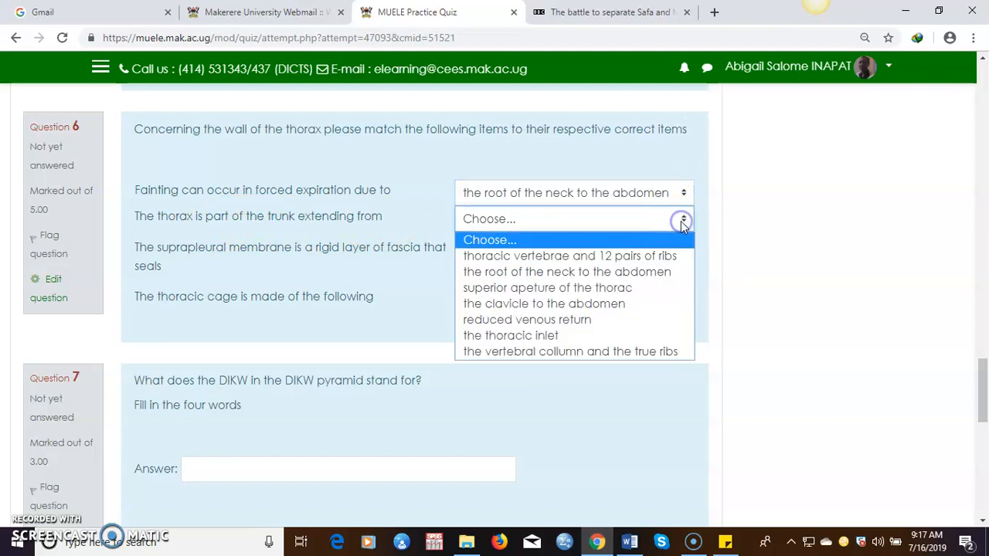
left_click(640, 271)
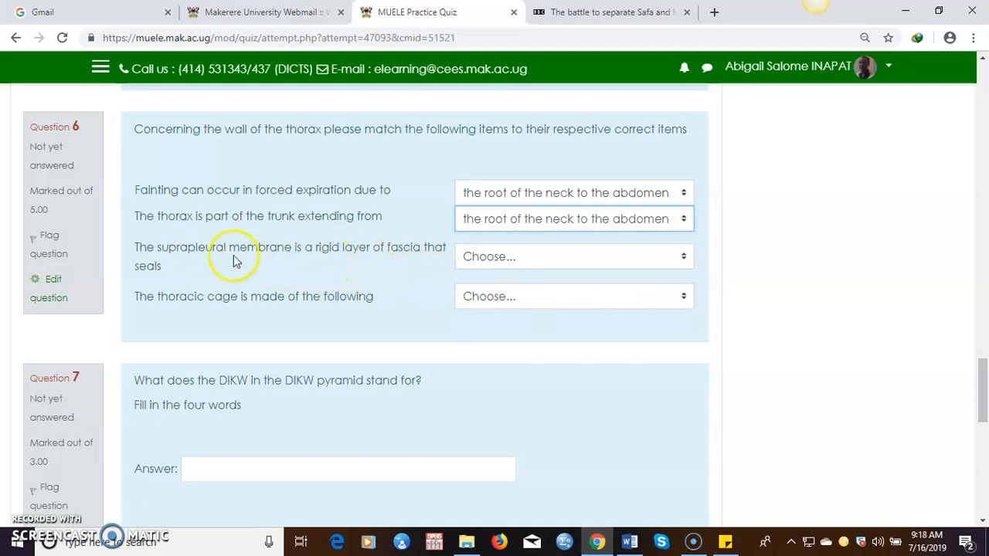
Match the suprapleural membrane to "the thoracic inlet" and the thoracic cage to "thoracic vertebrae and 12 pairs of ribs"
left_click(671, 260)
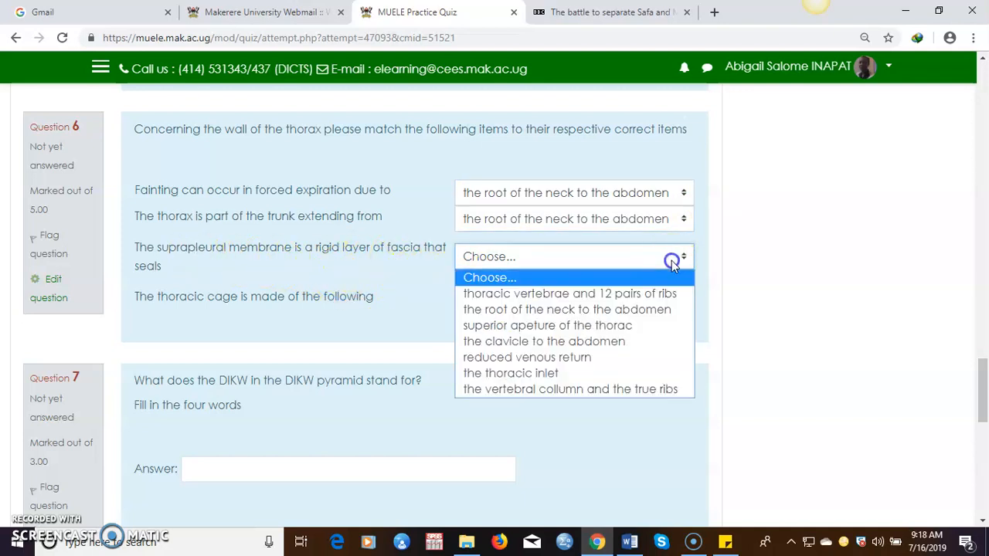
left_click(510, 373)
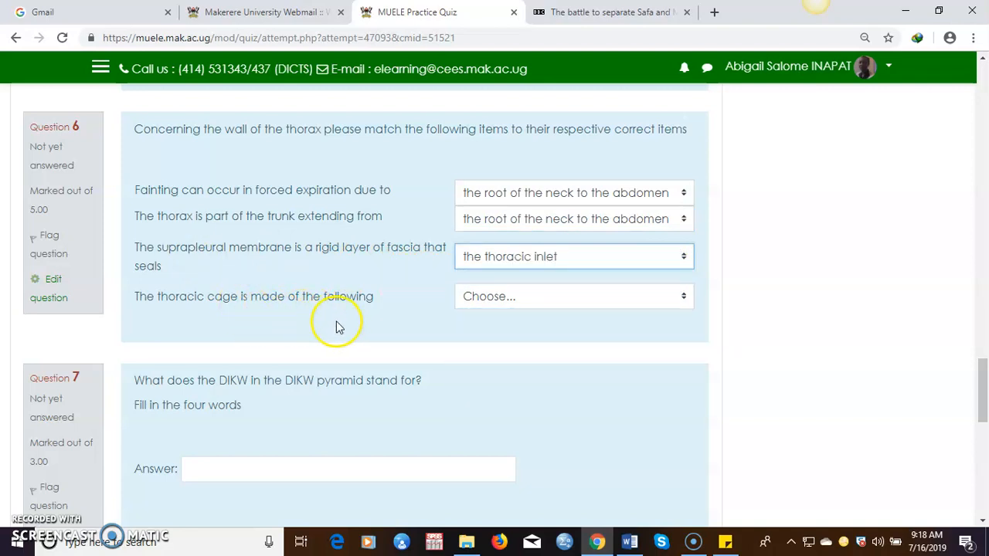
left_click(569, 299)
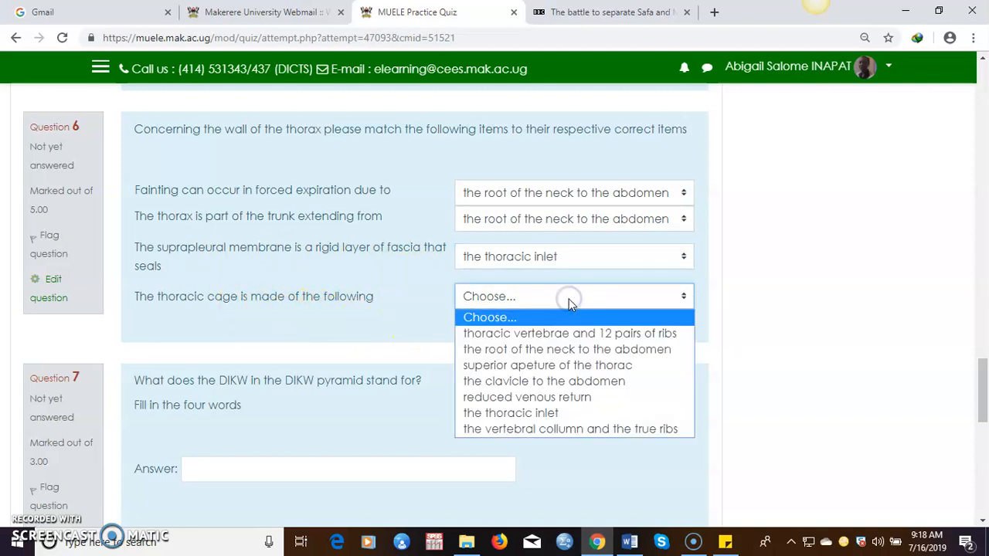
left_click(569, 334)
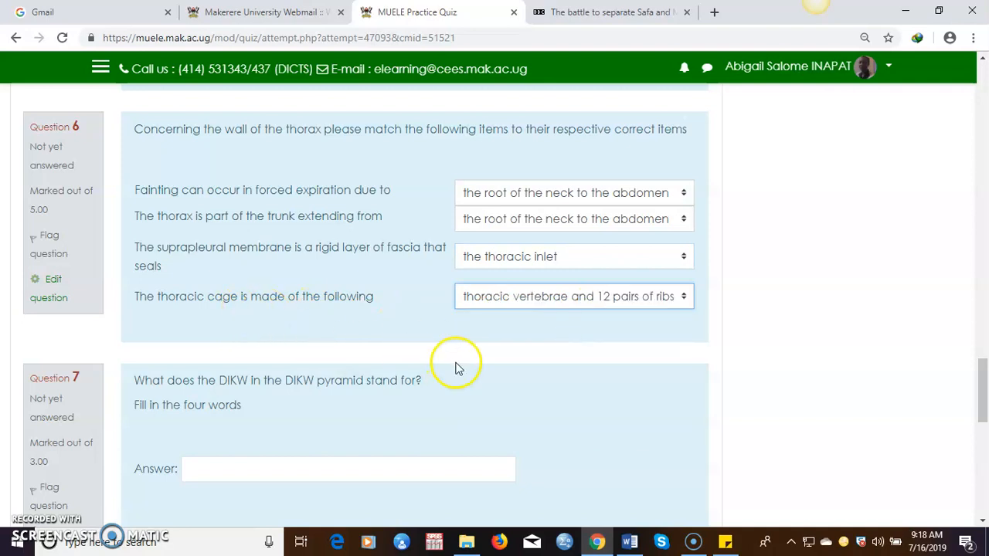
Answer Question 7 on the DIKW pyramid with "Date, Information, Knowledge, Wisdom"
scroll(455, 366, "down", 1)
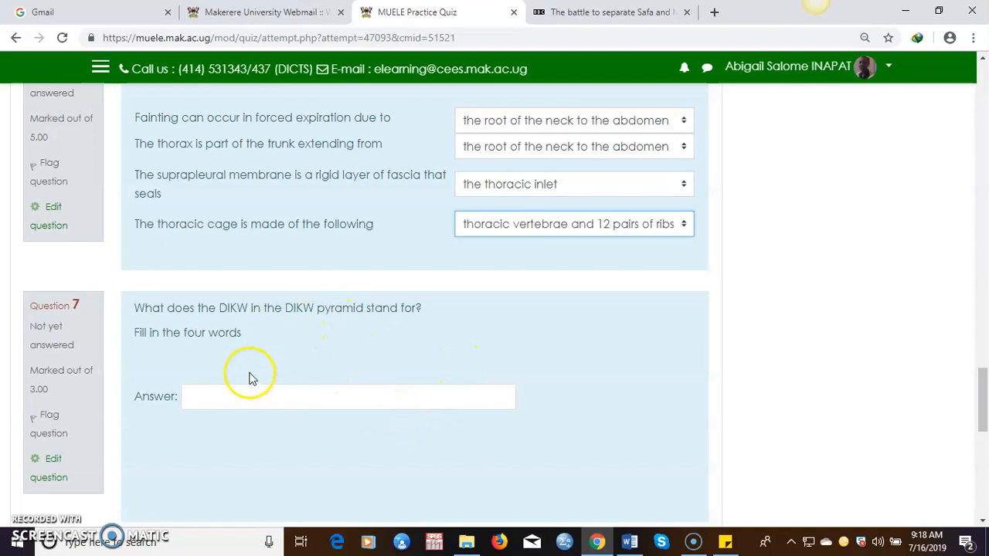
scroll(249, 371, "down", 1)
left_click(226, 328)
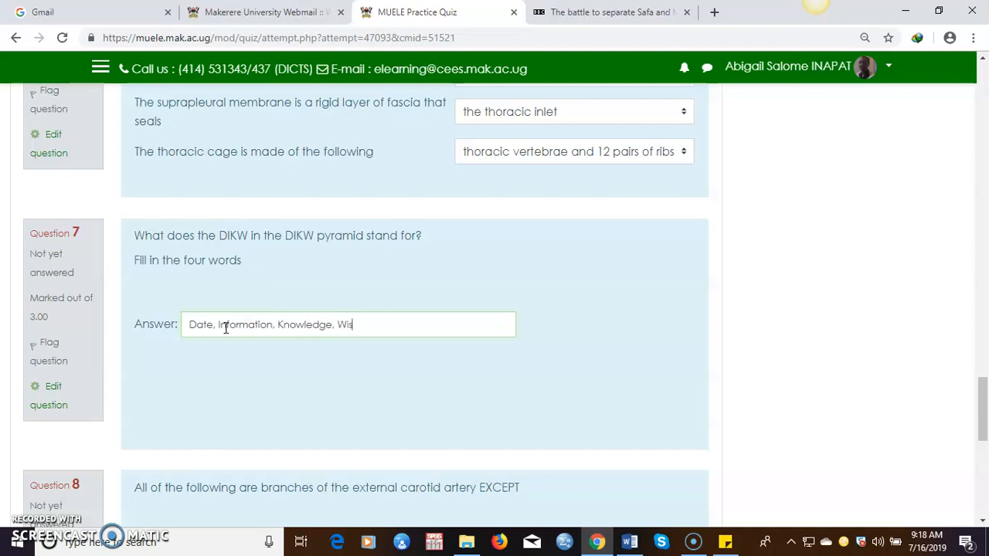
Answer Question 8 on the external carotid artery with "Superior thyroid" and finish the attempt
scroll(227, 328, "down", 3)
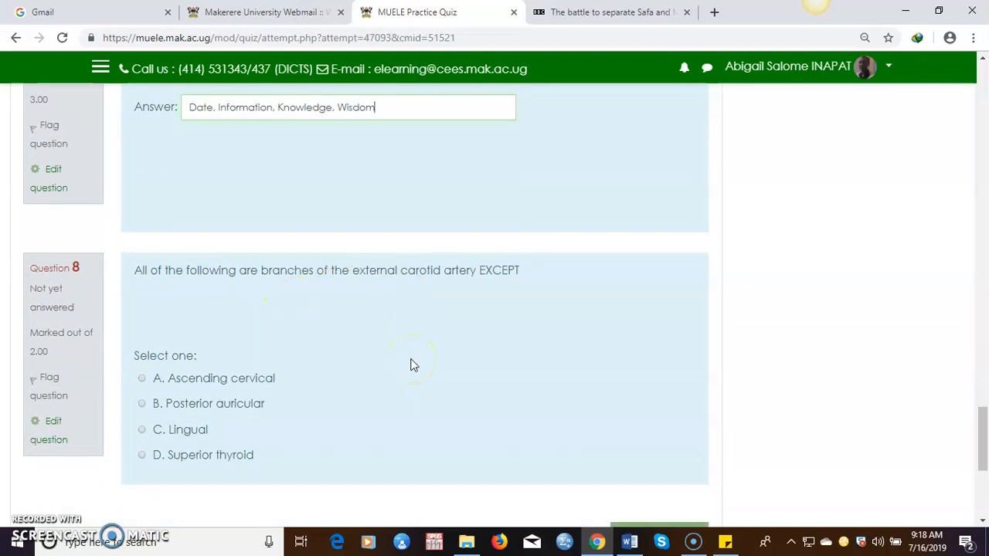
scroll(414, 365, "down", 1)
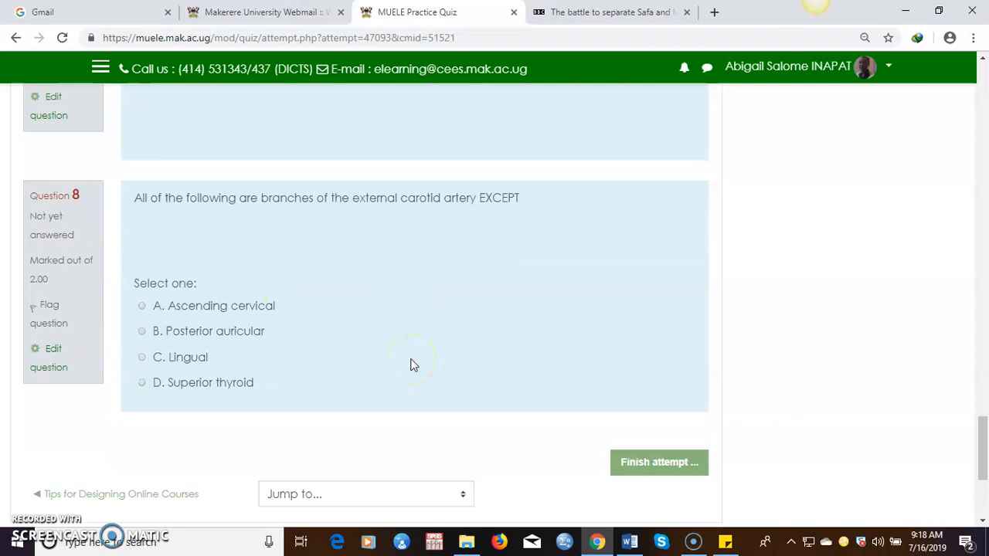
left_click(142, 382)
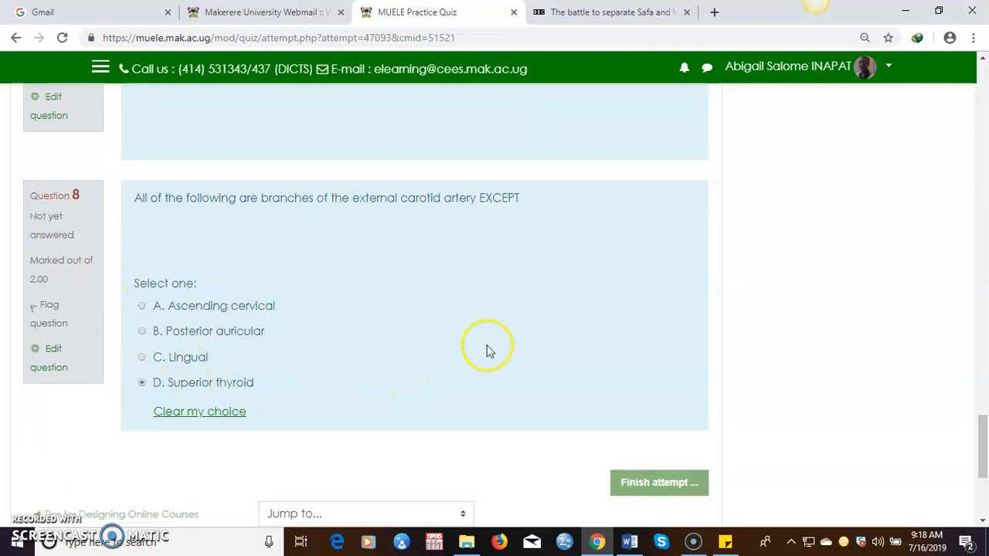
scroll(486, 349, "down", 1)
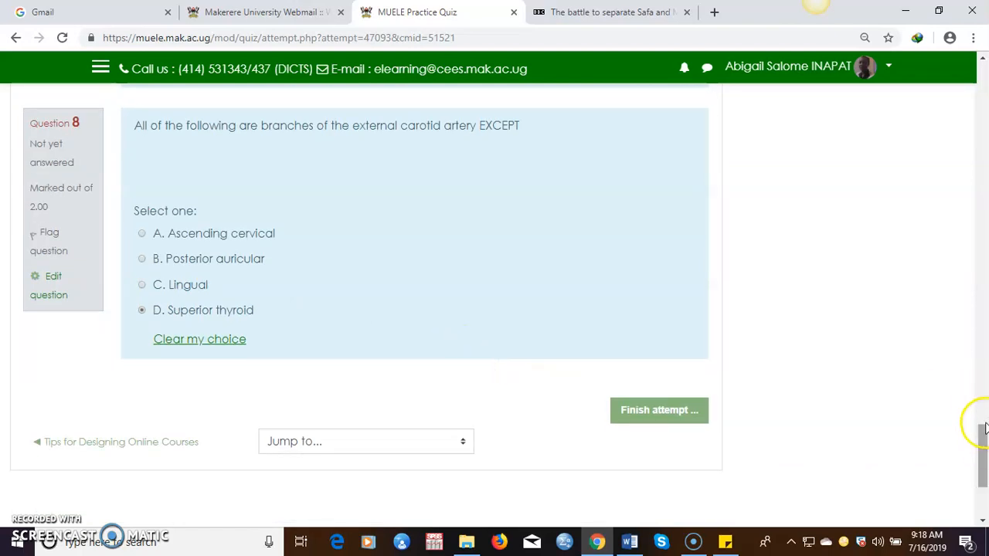
left_click_drag(975, 439, 982, 463)
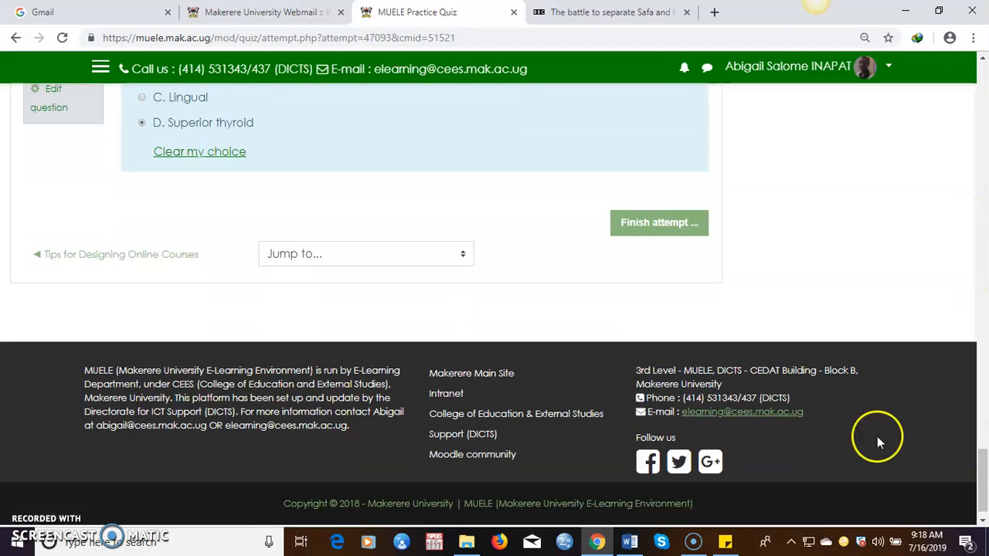
left_click(668, 229)
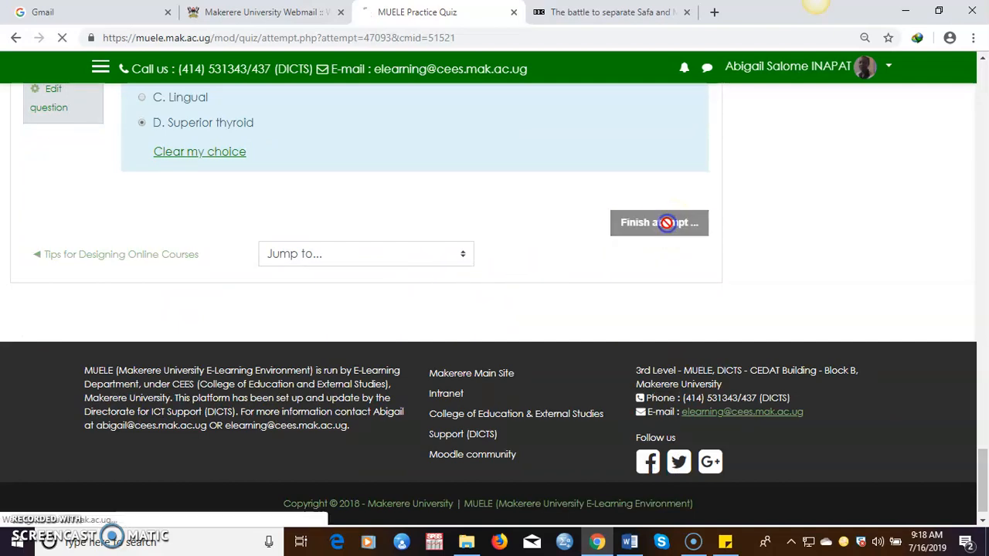
Check the answer status of all eight questions in the attempt summary, then submit the whole quiz attempt and confirm the submission
scroll(578, 314, "down", 4)
scroll(578, 314, "up", 2)
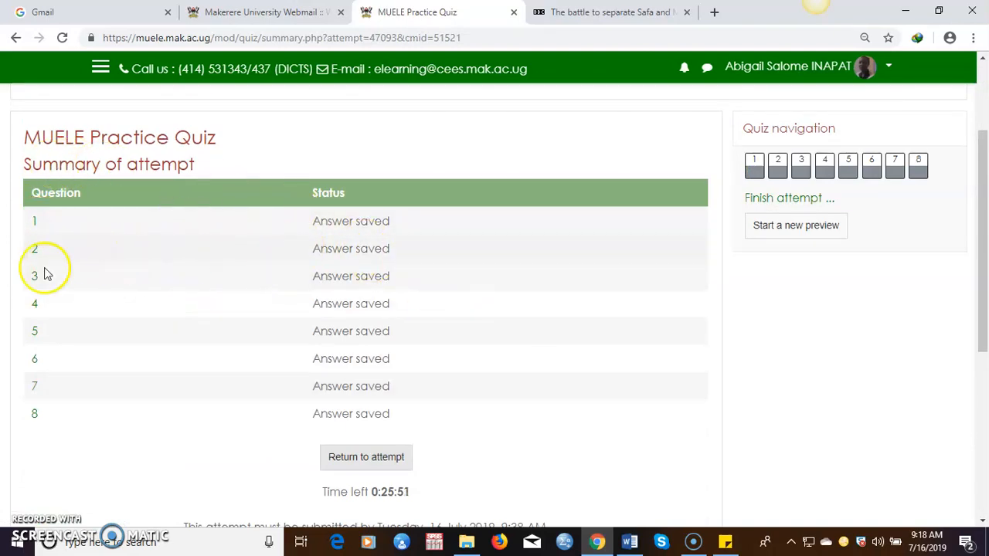
scroll(545, 402, "down", 3)
scroll(543, 394, "up", 1)
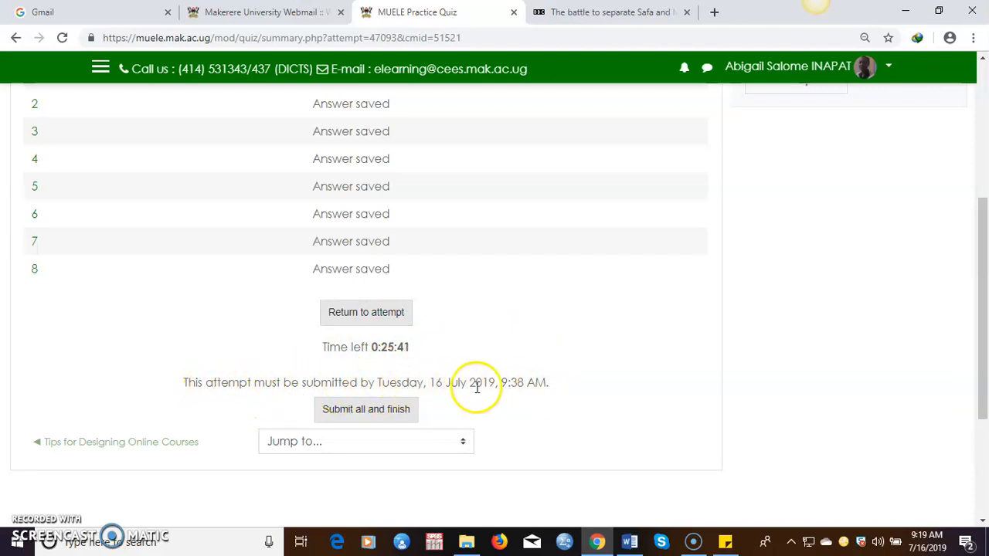
scroll(532, 412, "down", 3)
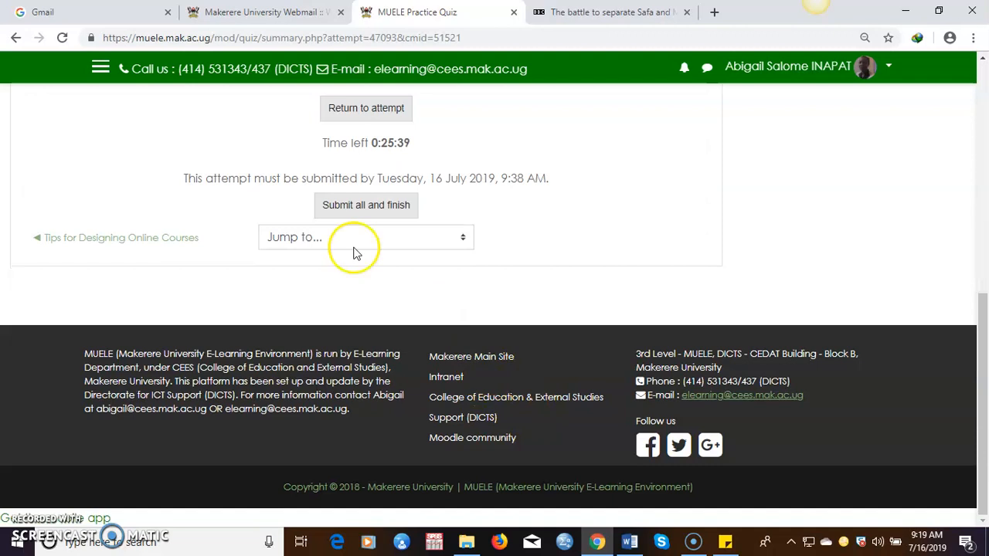
left_click(354, 207)
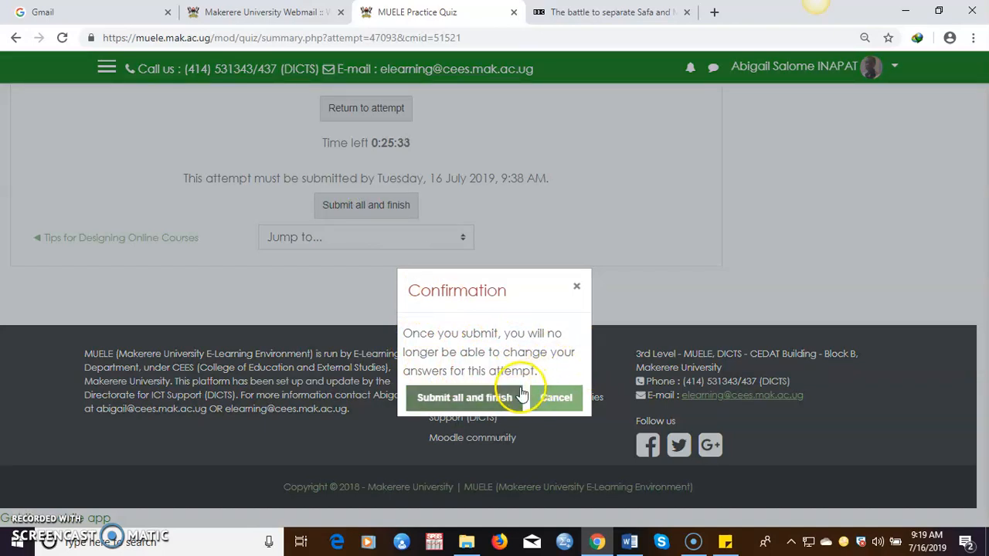
left_click(481, 398)
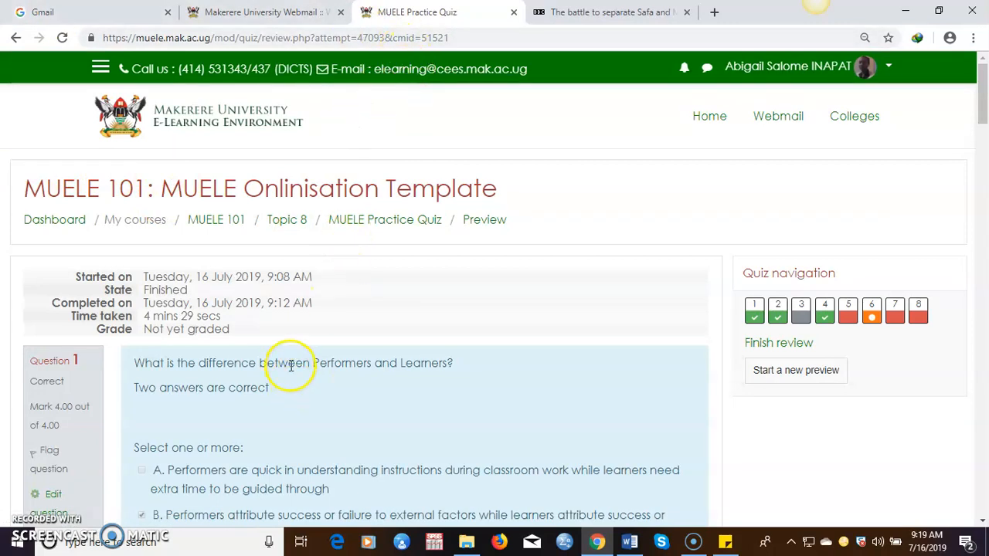
Review the marks and feedback for Questions 1 to 4 of the submitted attempt, including the manually graded paragraph question
scroll(290, 366, "down", 1)
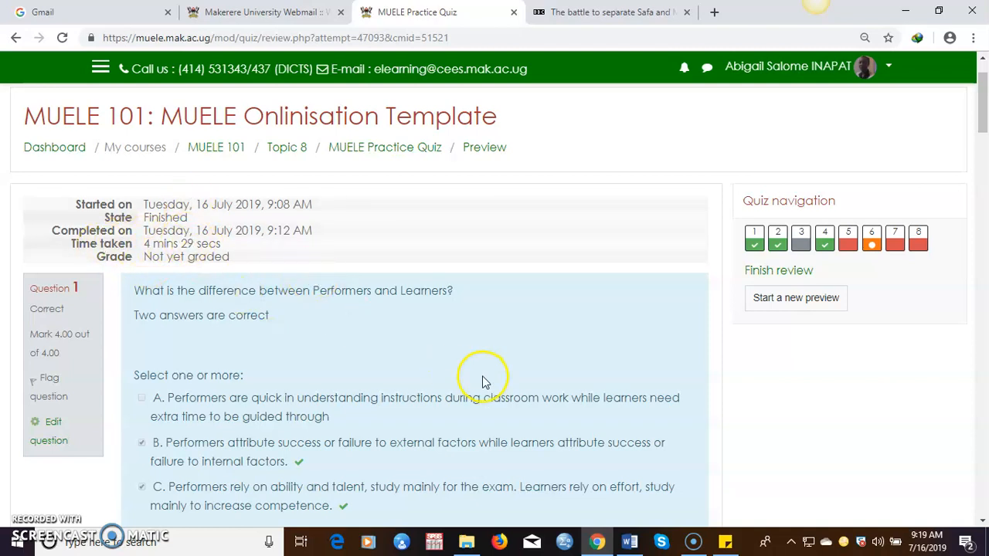
scroll(482, 381, "down", 1)
scroll(482, 382, "down", 1)
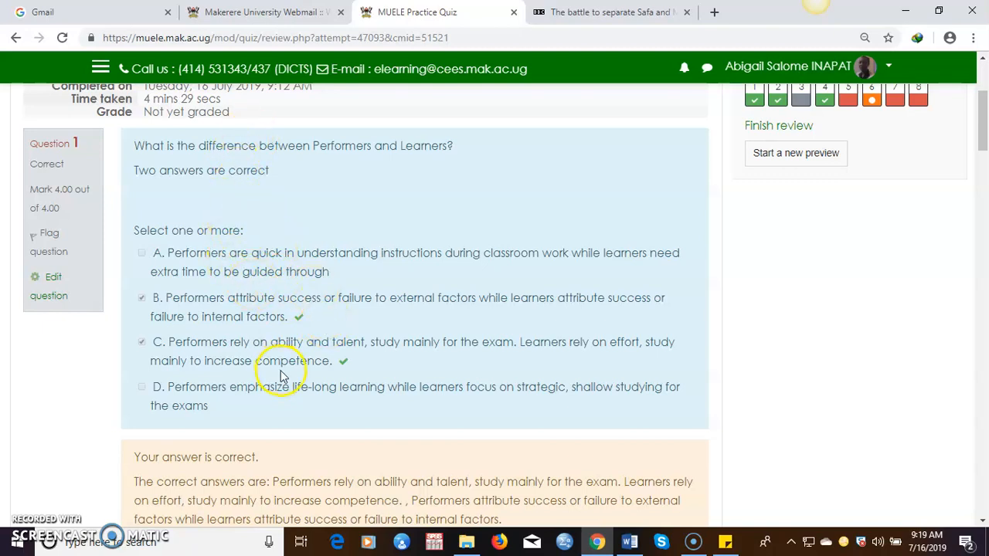
scroll(280, 363, "down", 3)
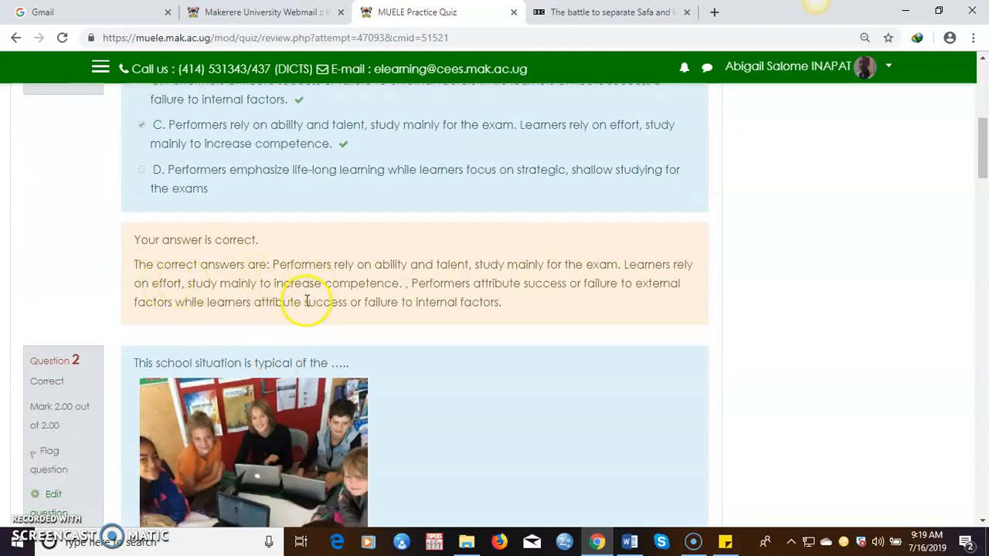
scroll(433, 353, "down", 3)
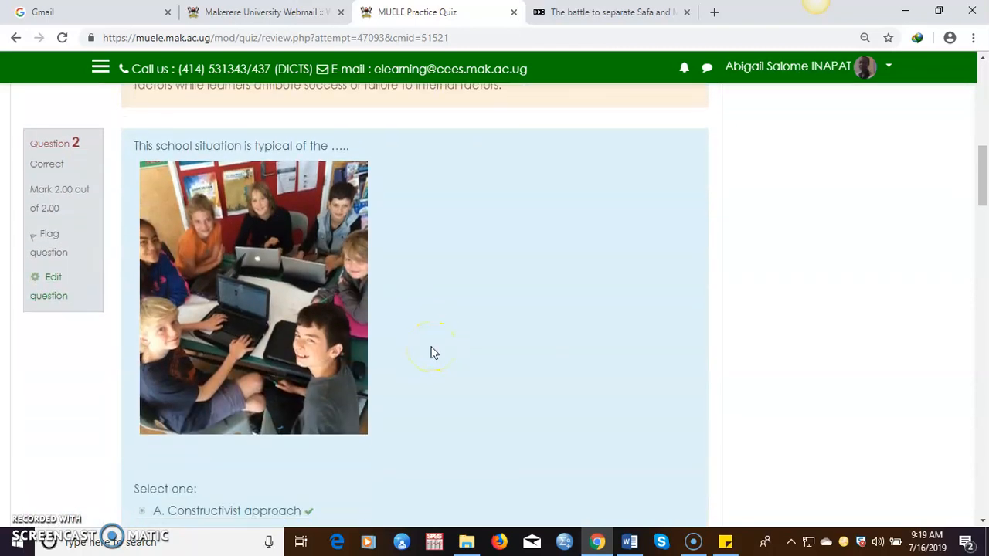
scroll(433, 353, "down", 7)
scroll(433, 353, "up", 2)
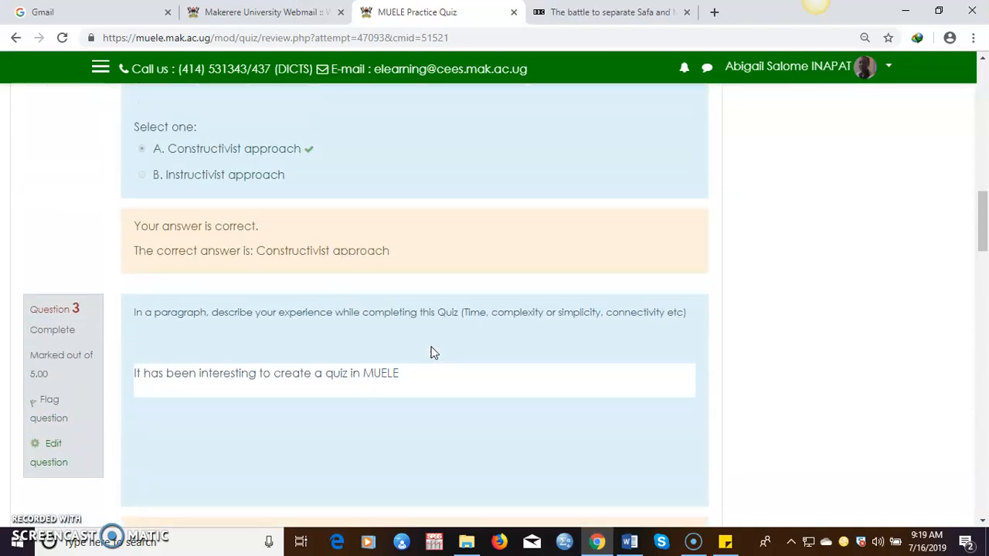
scroll(404, 313, "down", 5)
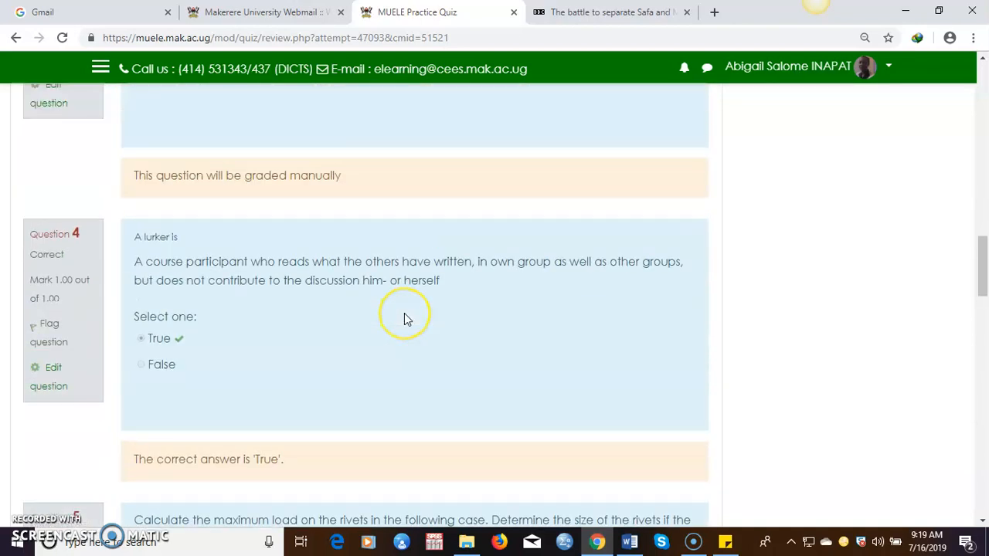
scroll(406, 319, "up", 2)
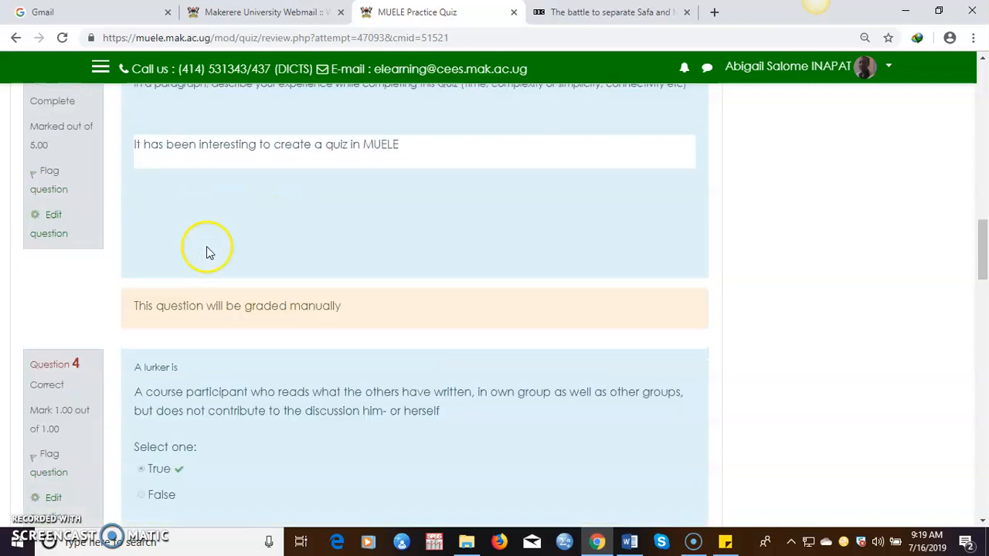
scroll(207, 251, "up", 1)
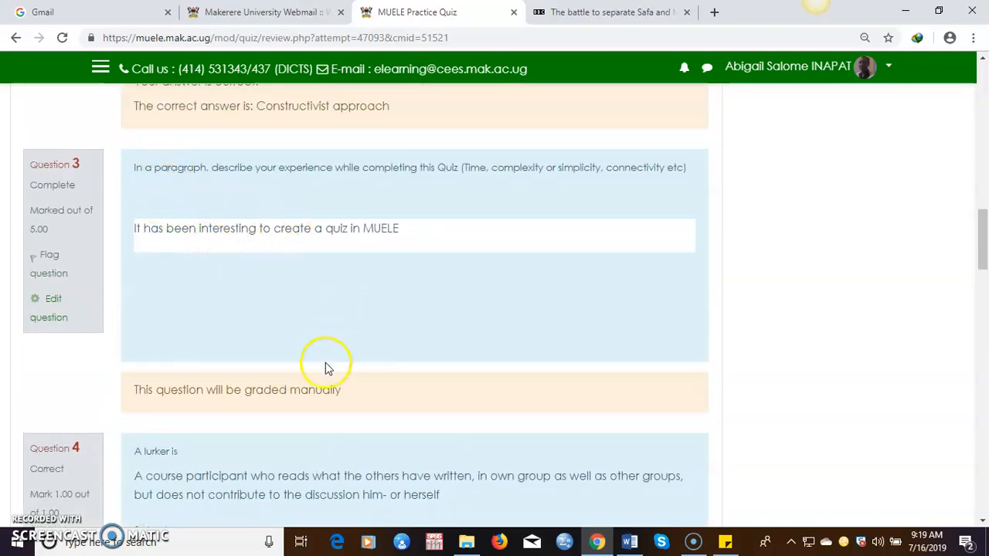
scroll(340, 390, "down", 5)
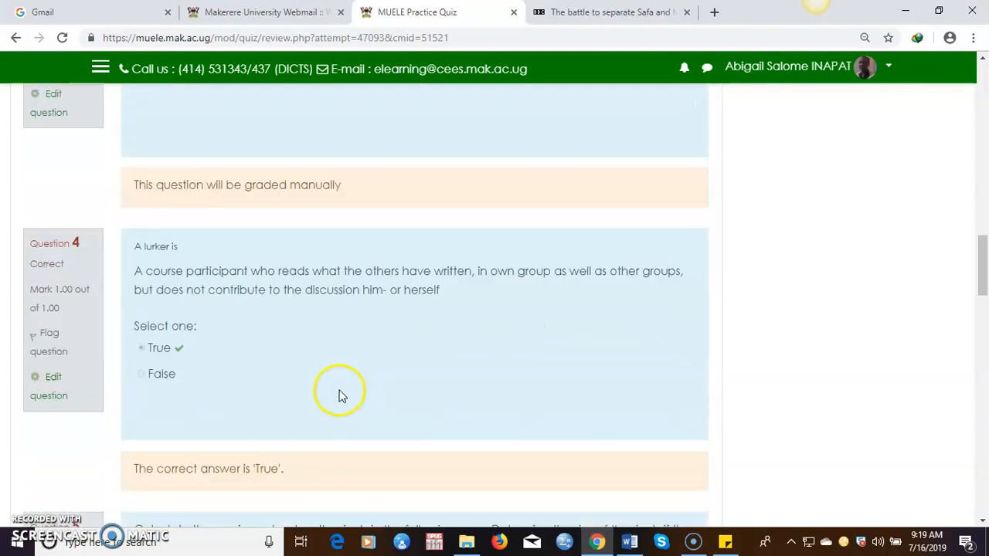
Review the marks and correct answers for Questions 5 to 8, from the rivet shear force question through the carotid artery question
scroll(340, 386, "down", 5)
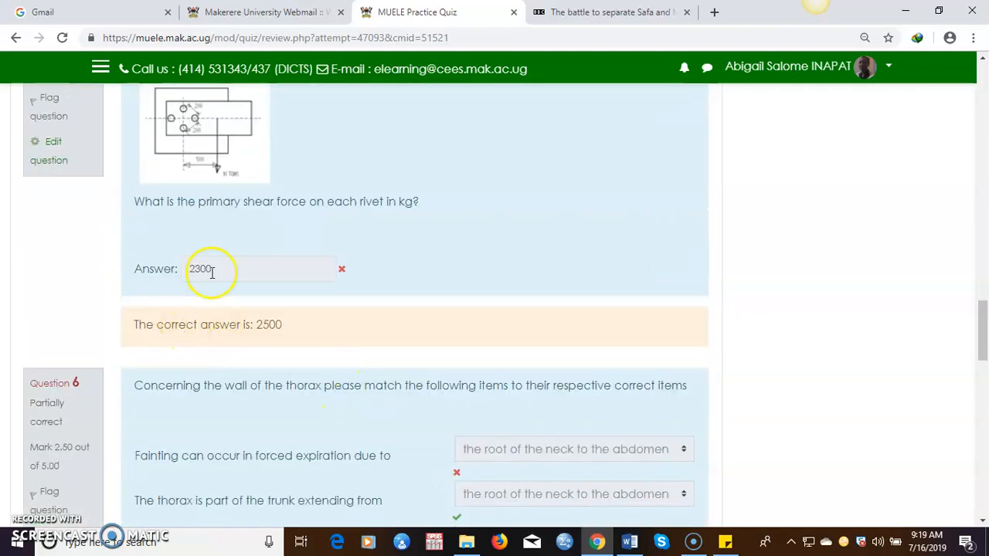
scroll(281, 330, "down", 3)
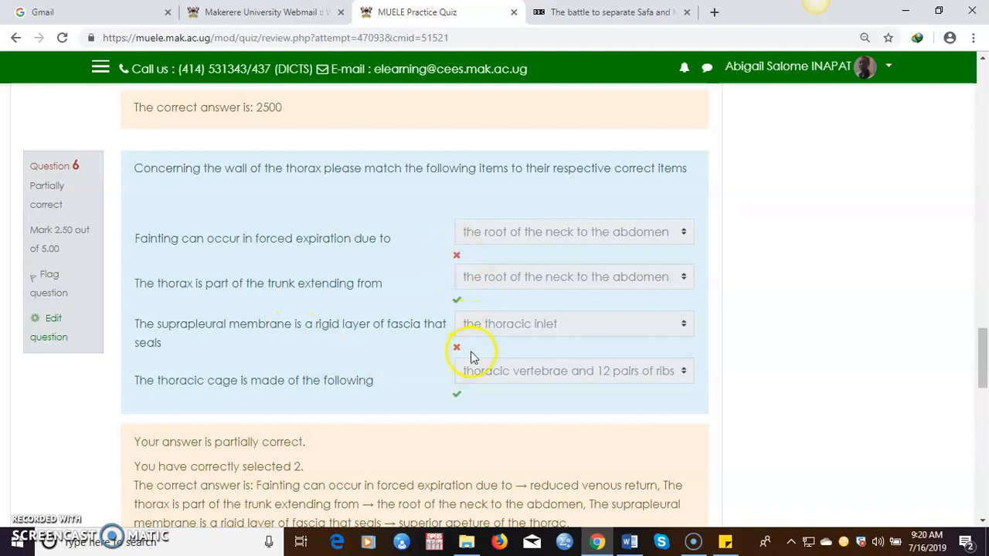
scroll(502, 355, "down", 2)
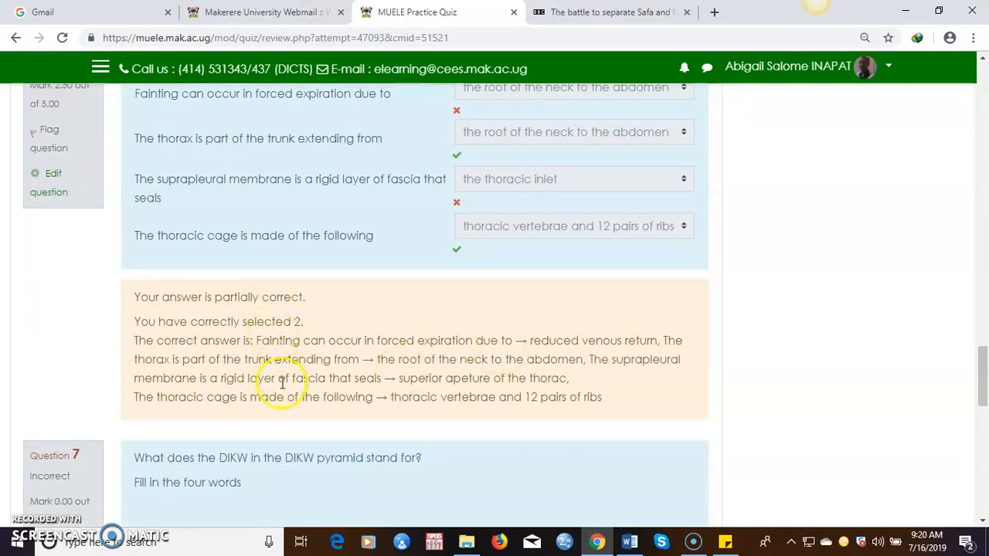
scroll(263, 386, "down", 5)
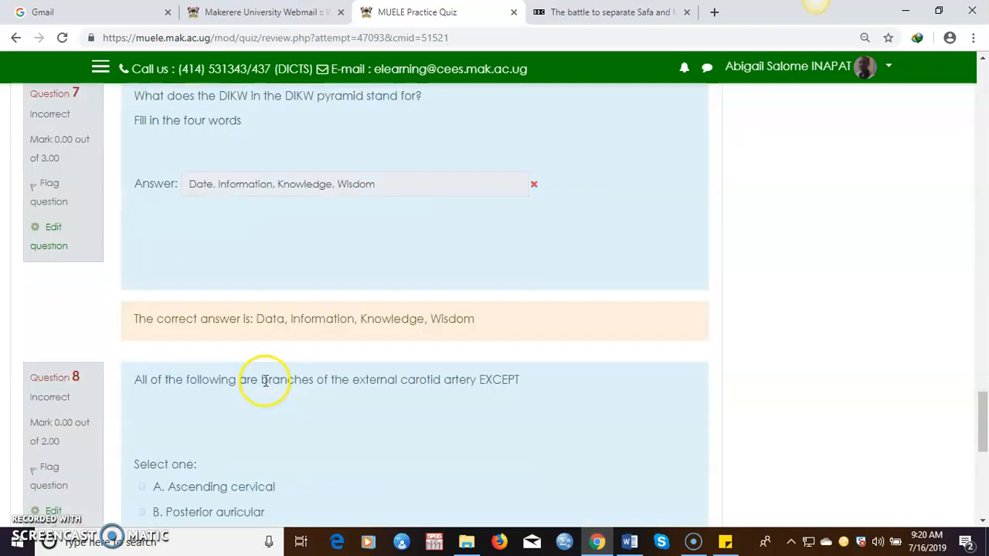
scroll(302, 299, "up", 1)
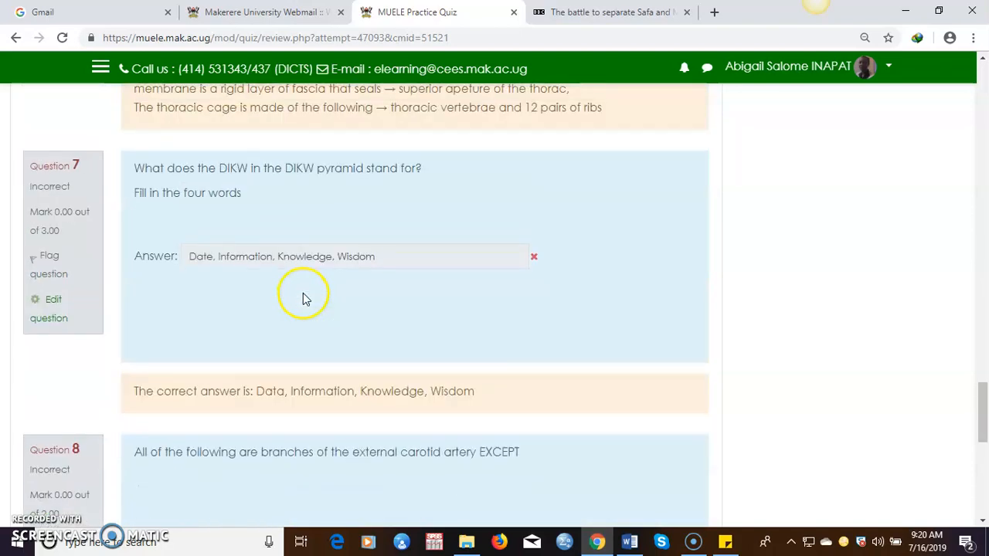
scroll(337, 301, "down", 3)
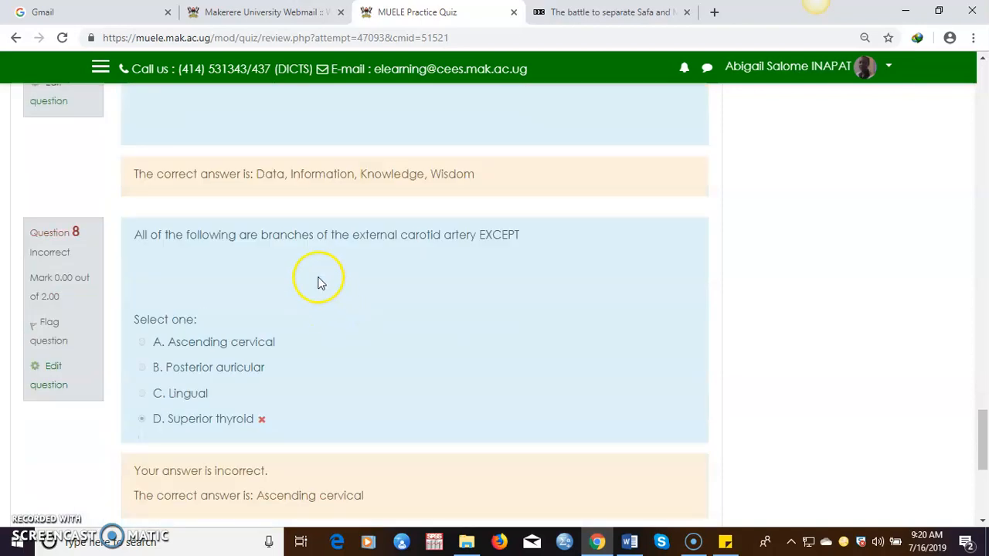
scroll(313, 369, "down", 2)
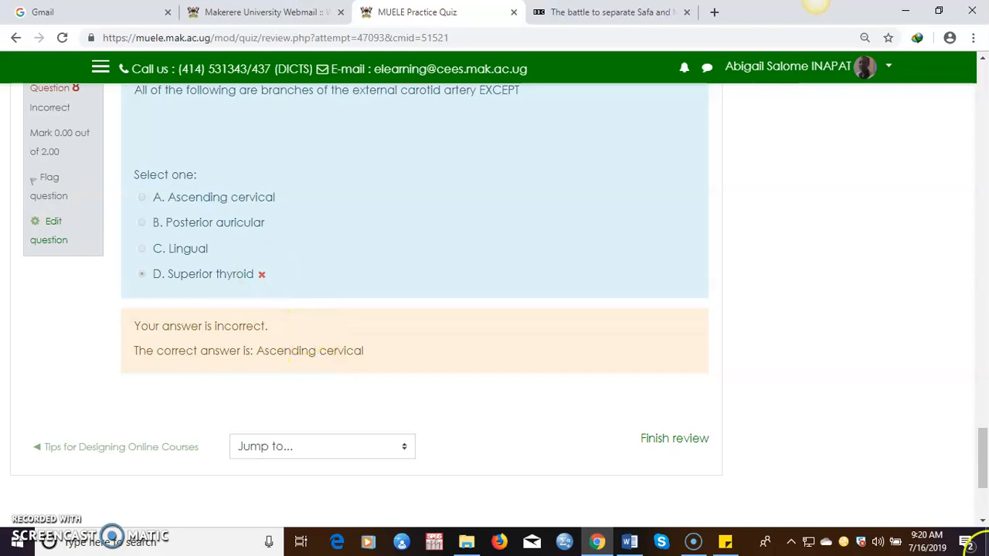
left_click_drag(965, 468, 939, 115)
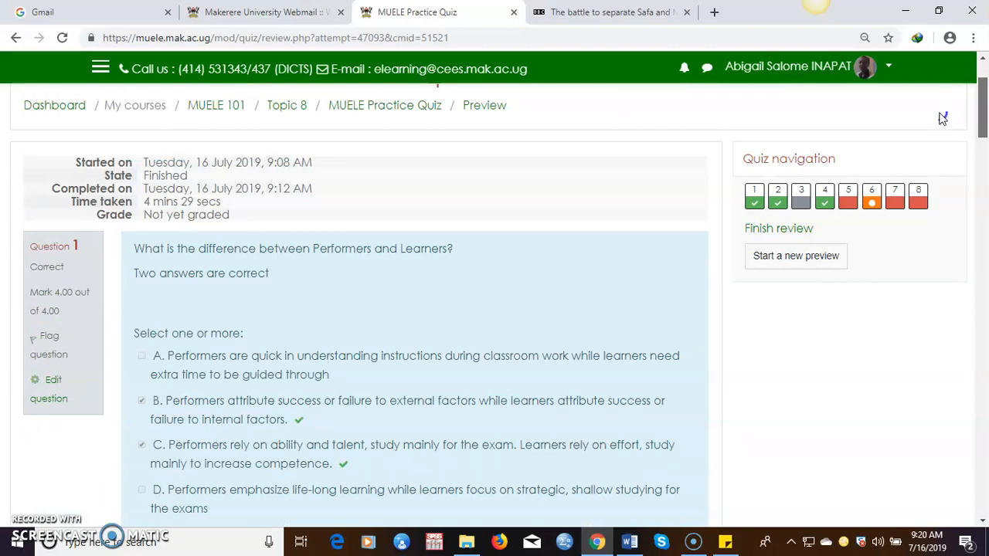
left_click_drag(942, 118, 933, 465)
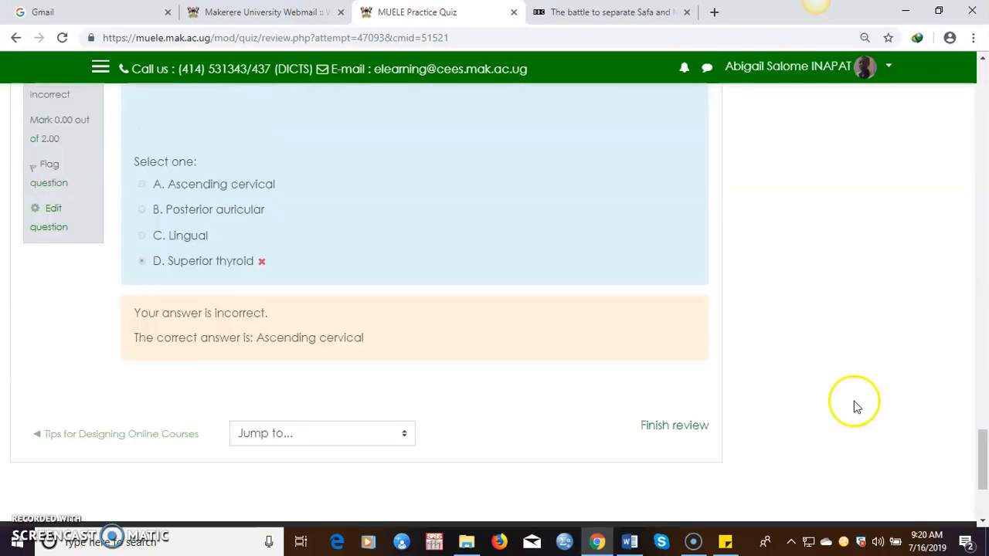
Finish the attempt review and examine the summary of previous attempts for the MUELE Practice Quiz
left_click(656, 430)
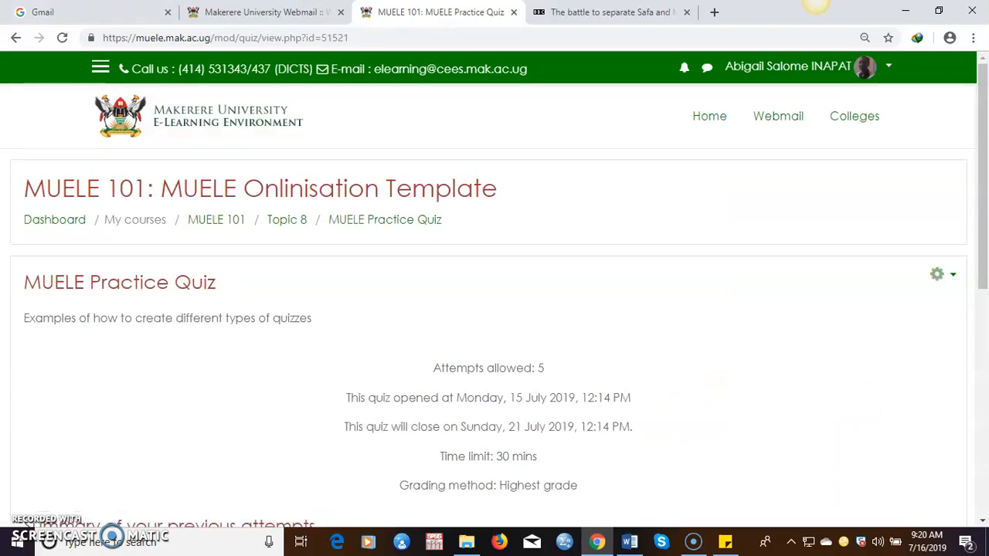
scroll(689, 300, "down", 2)
scroll(691, 301, "down", 4)
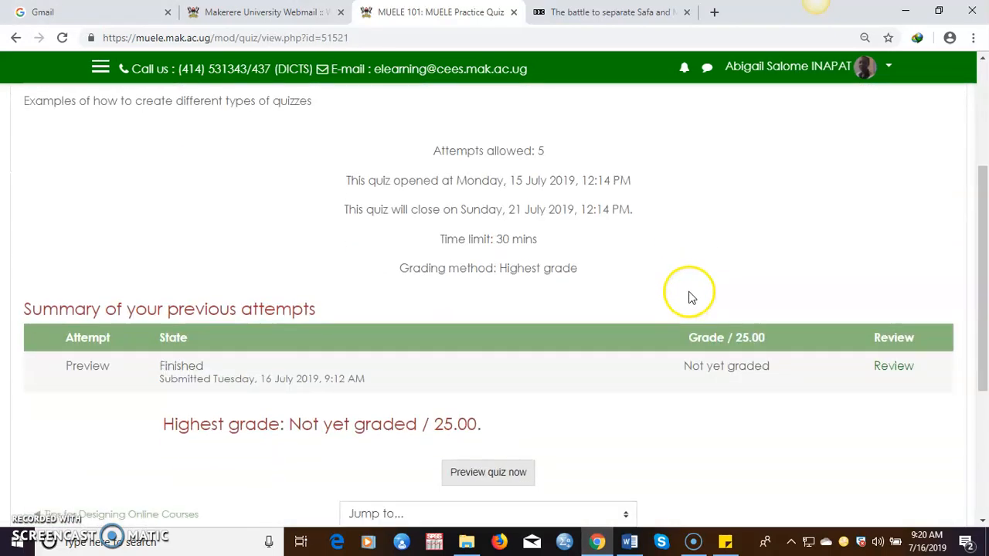
scroll(691, 297, "up", 1)
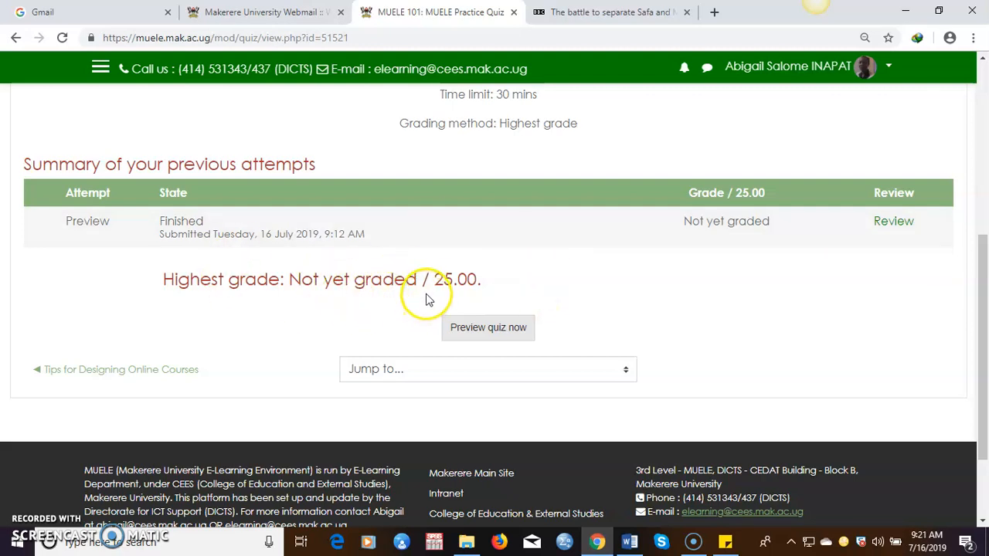
left_click_drag(985, 400, 985, 462)
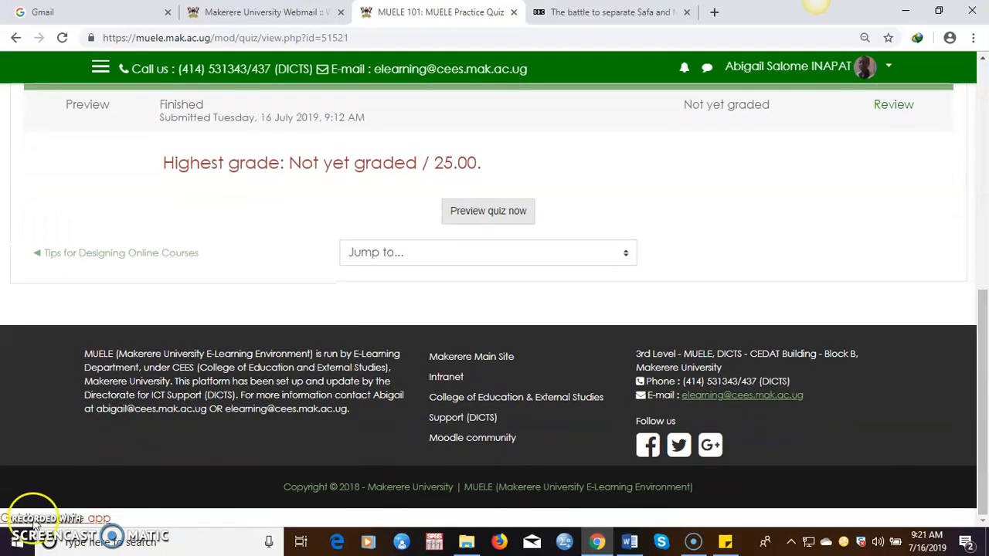